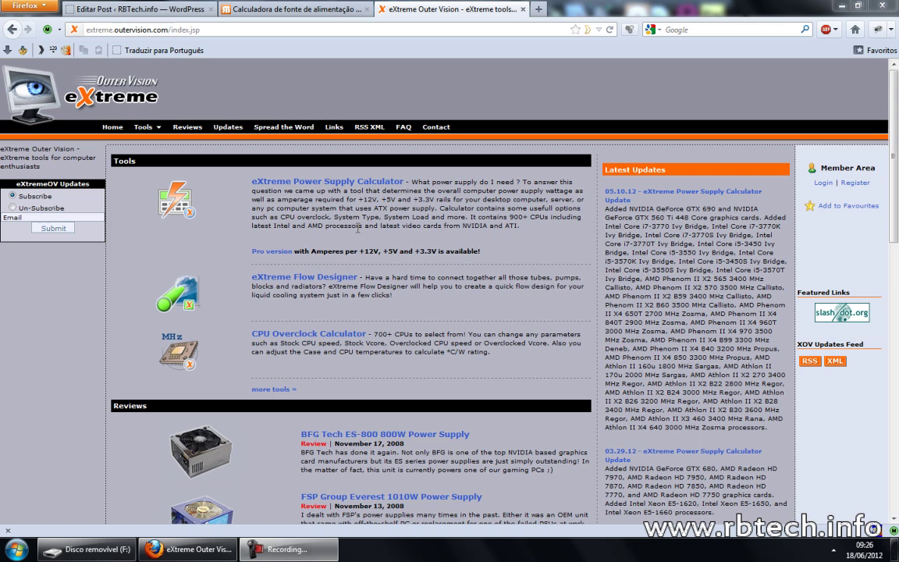
Open the Lite version of the eXtreme Power Supply Calculator
{"action": "mouse_move", "coordinate": [144, 127]}
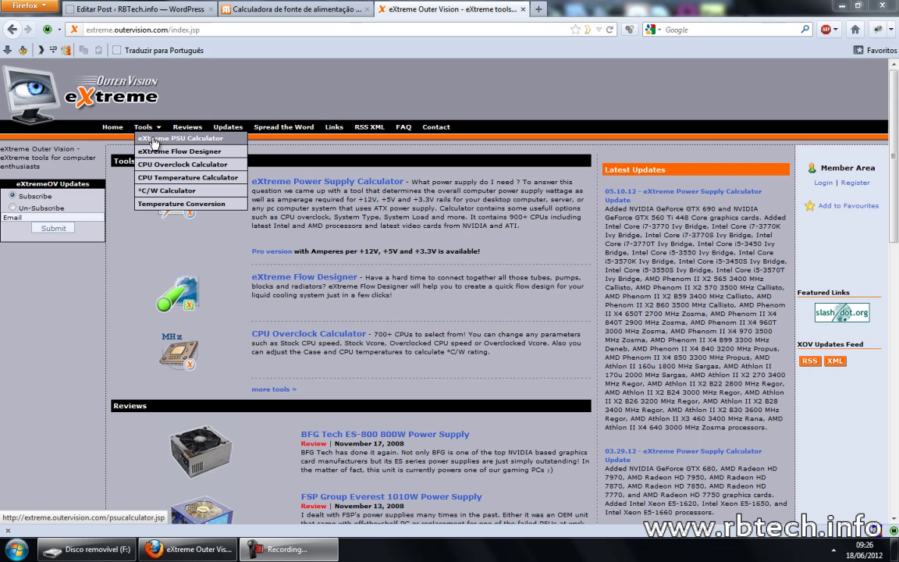
{"action": "left_click", "coordinate": [154, 141]}
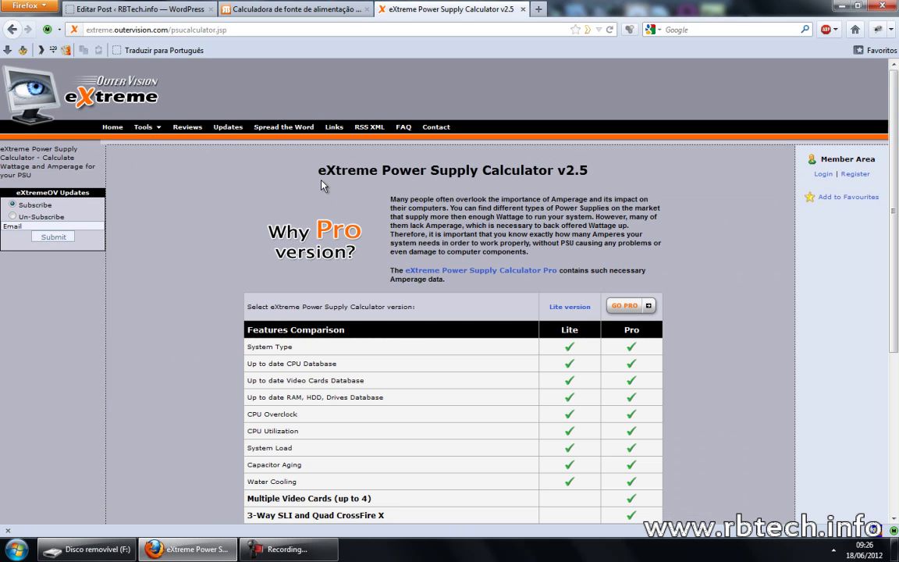
{"action": "left_click", "coordinate": [574, 306]}
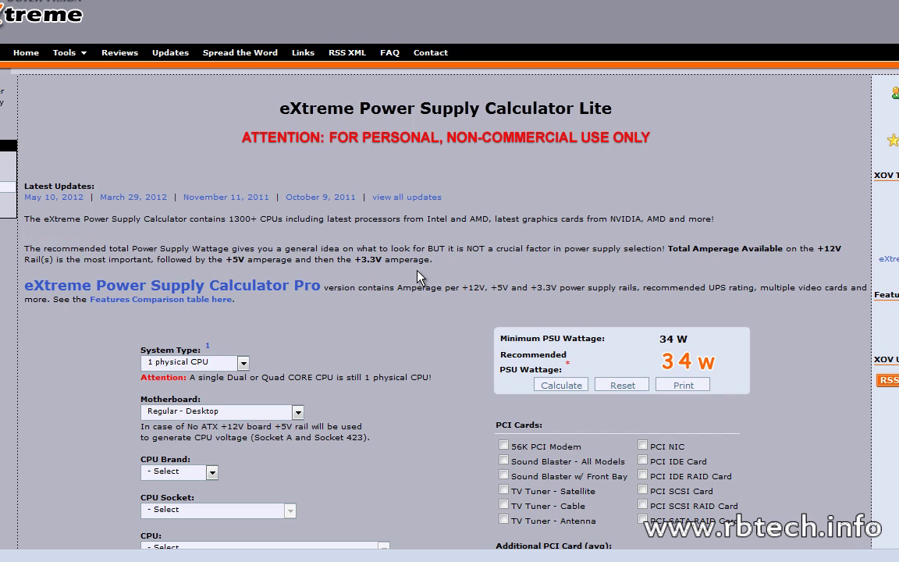
Set the system type to 1 physical CPU and the motherboard to Regular - Desktop
{"action": "scroll", "coordinate": [418, 278], "scroll_direction": "down", "scroll_amount": 3}
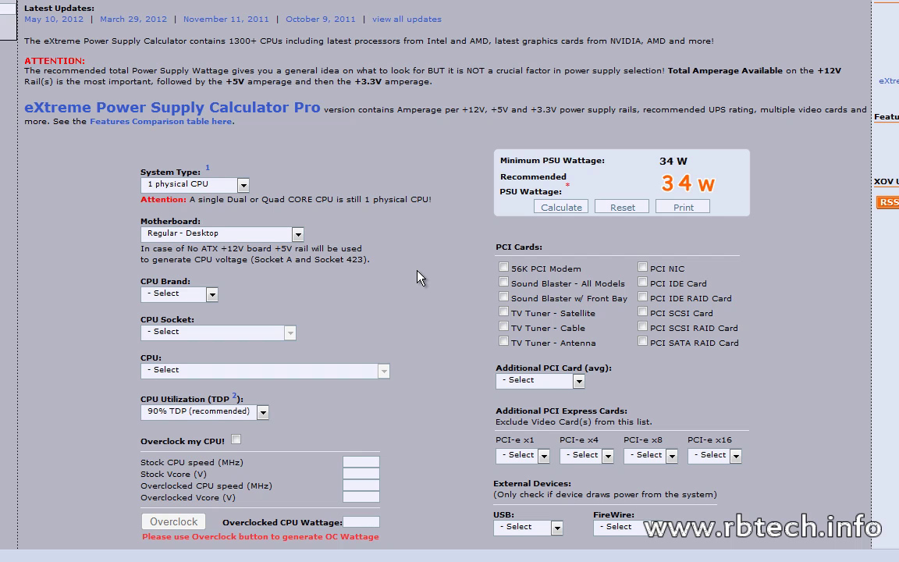
{"action": "left_click", "coordinate": [242, 185]}
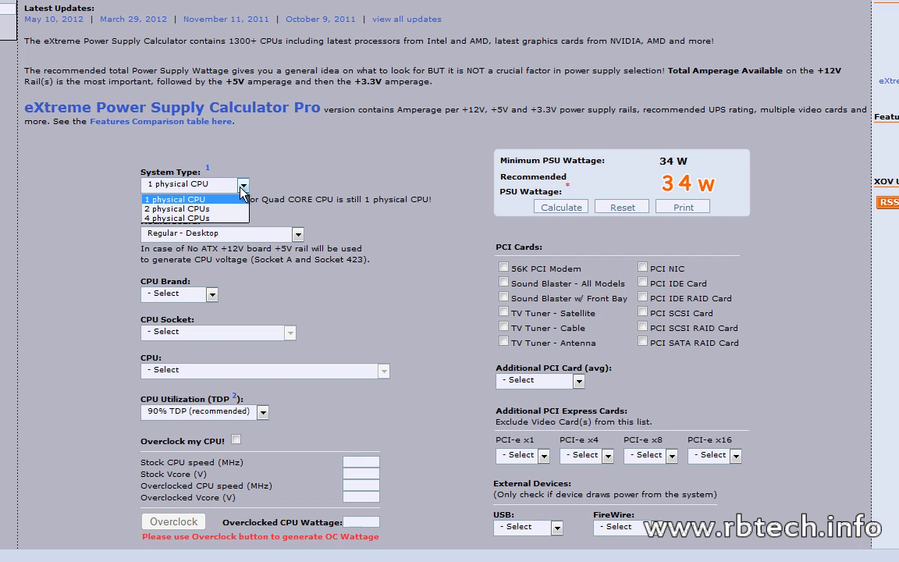
{"action": "left_click", "coordinate": [198, 200]}
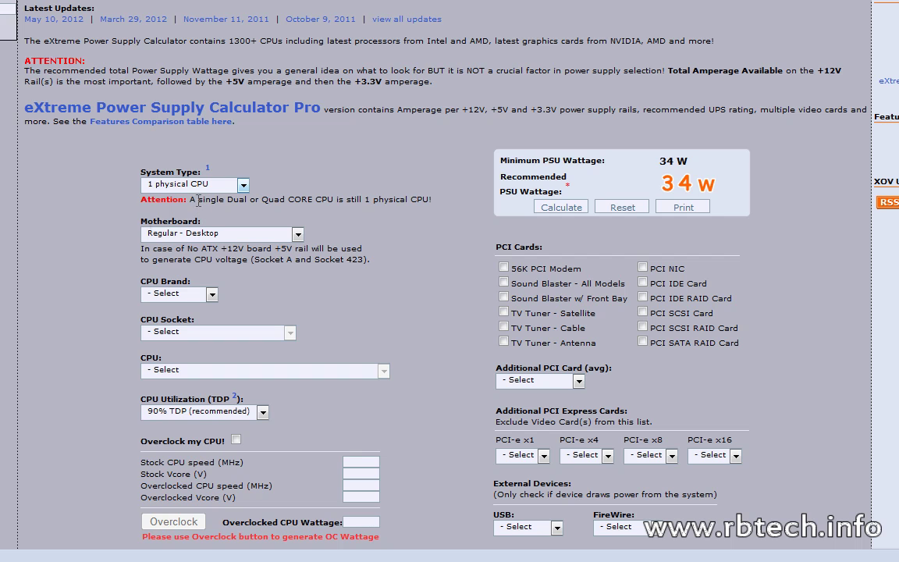
{"action": "left_click", "coordinate": [299, 236]}
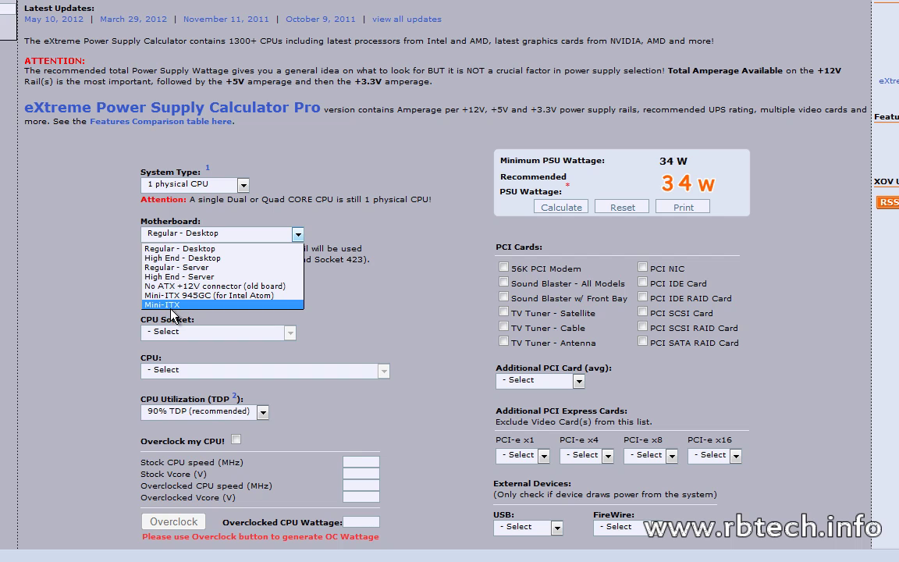
{"action": "left_click", "coordinate": [178, 248]}
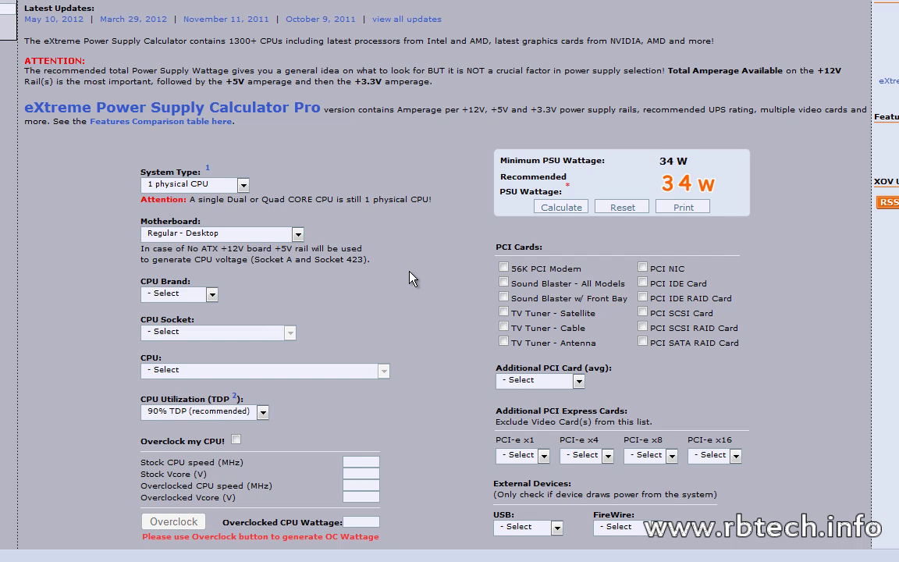
Set the CPU brand to AMD and look through the available CPU sockets
{"action": "scroll", "coordinate": [412, 279], "scroll_direction": "down", "scroll_amount": 3}
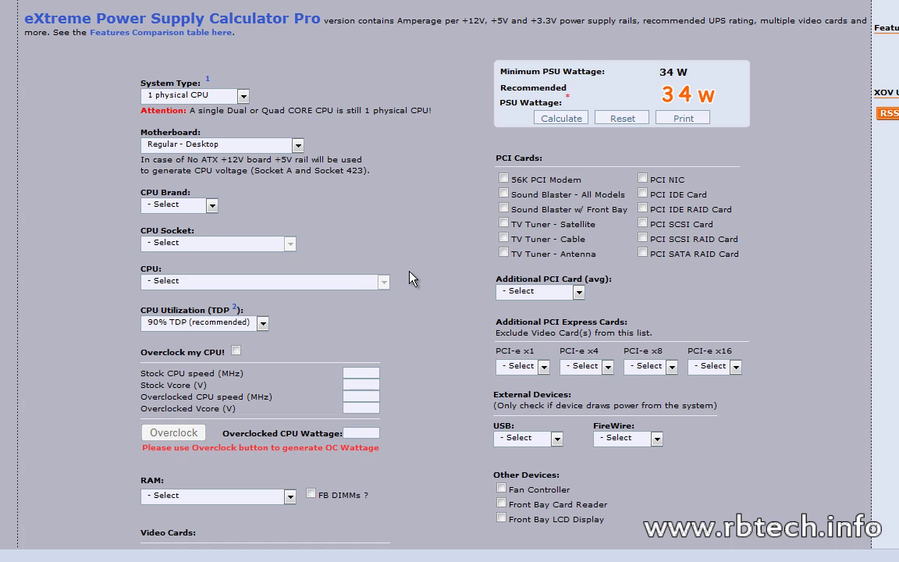
{"action": "left_click", "coordinate": [212, 205]}
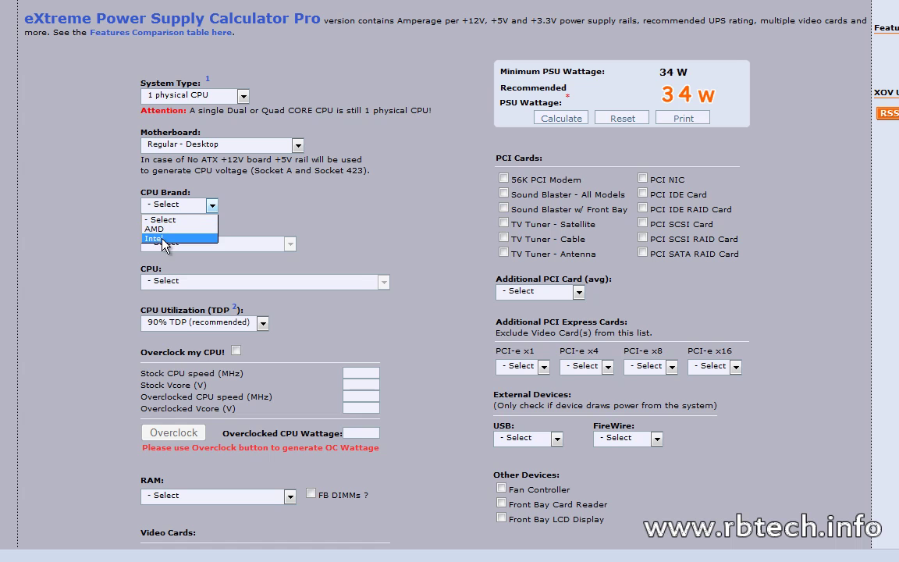
{"action": "left_click", "coordinate": [208, 229]}
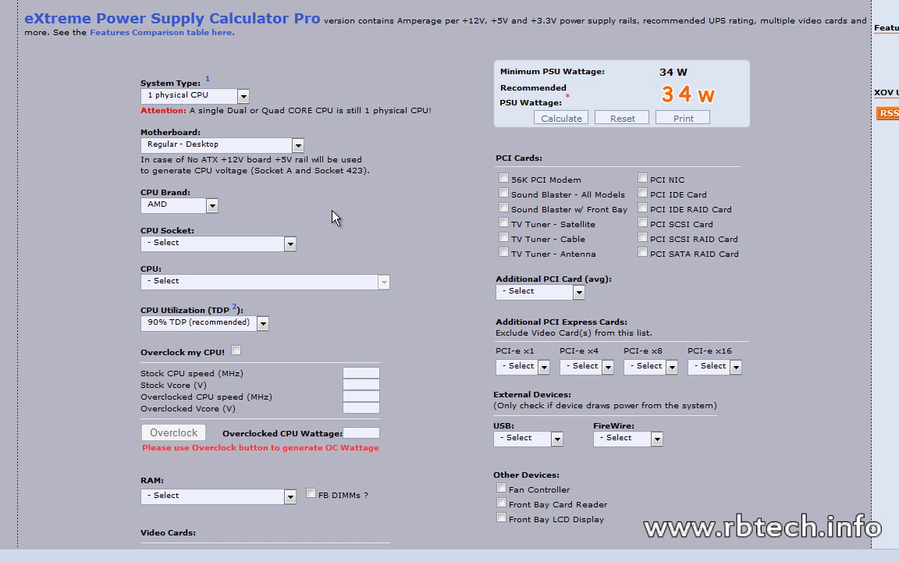
{"action": "left_click", "coordinate": [292, 243]}
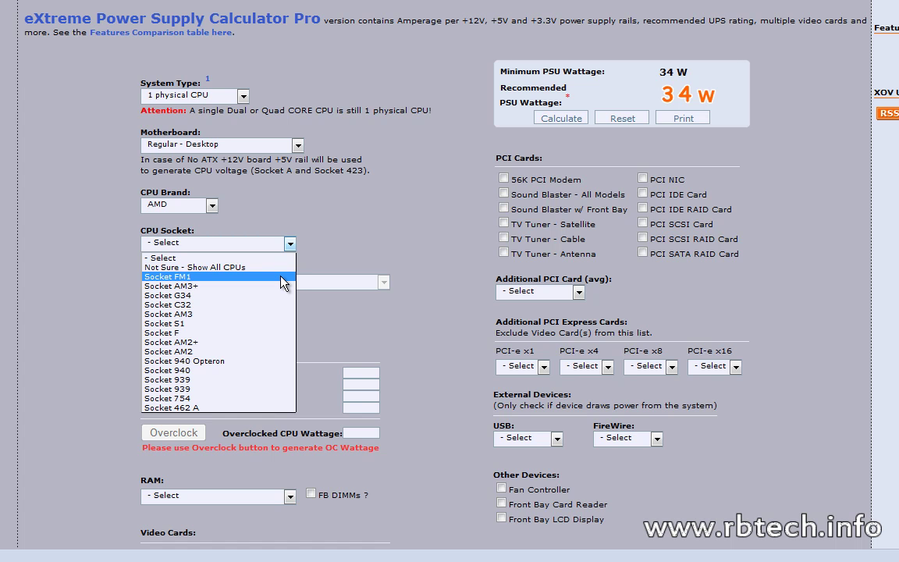
{"action": "left_click", "coordinate": [320, 263]}
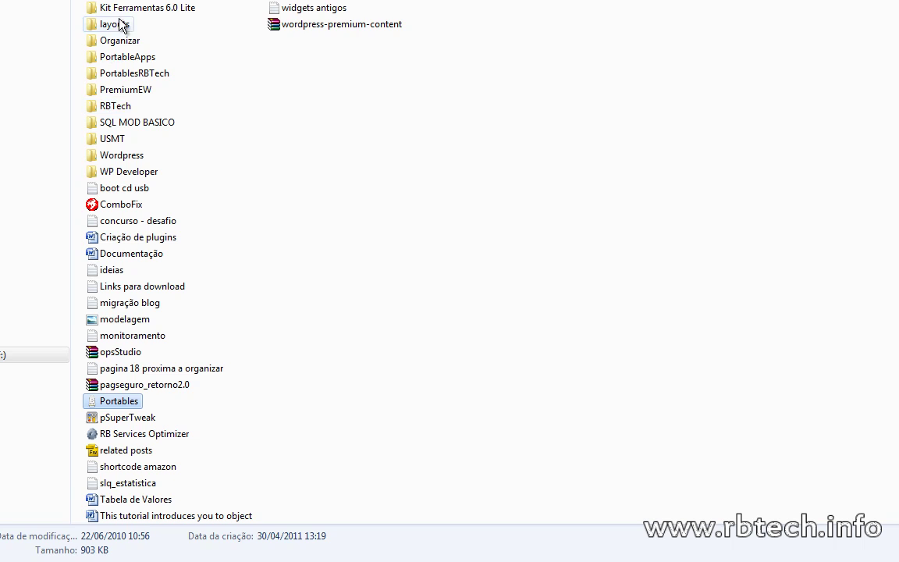
Switch to the removable drive, launch RB PortableMenu and use CPU-Z to check the processor's model and socket
{"action": "double_click", "coordinate": [98, 10]}
{"action": "double_click", "coordinate": [107, 28]}
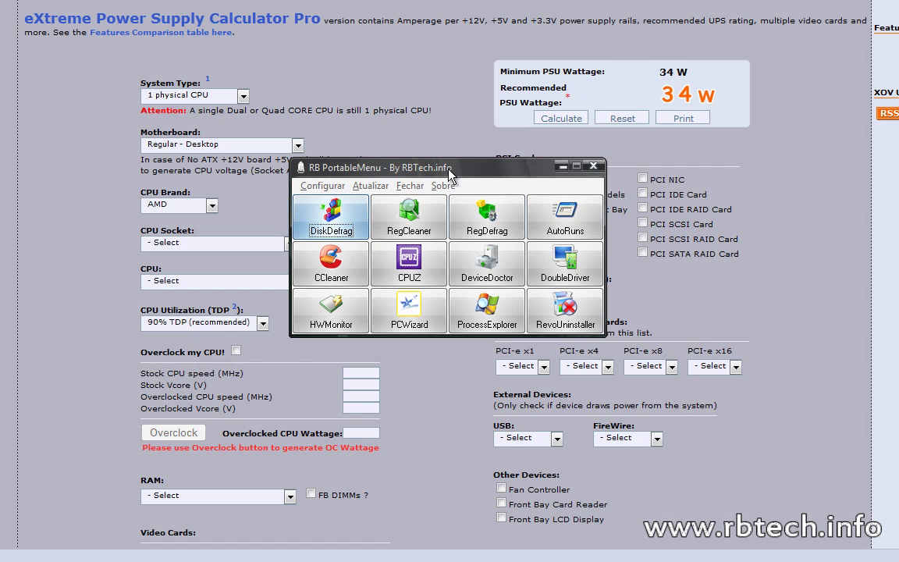
{"action": "left_click", "coordinate": [562, 167]}
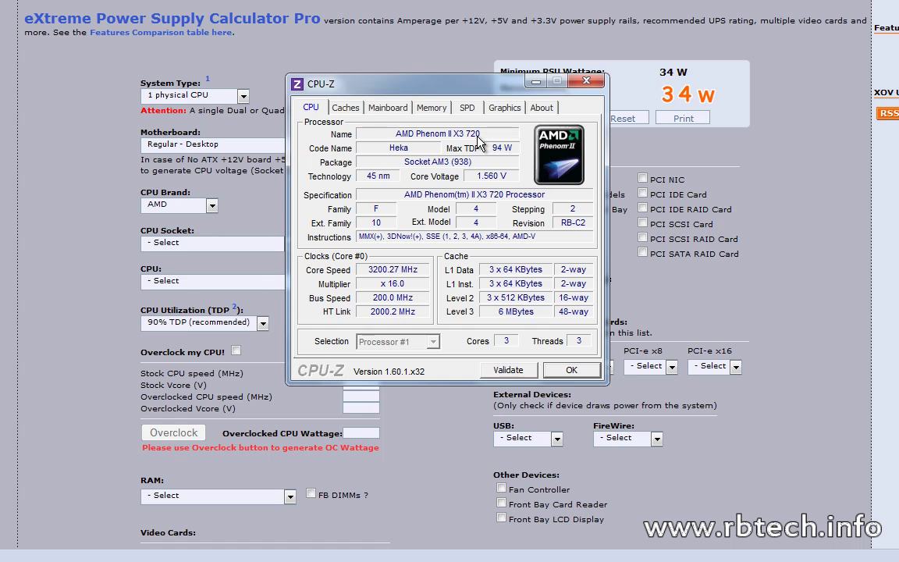
Return to the calculator in the browser and set the CPU socket to Socket AM3
{"action": "left_click", "coordinate": [234, 243]}
{"action": "left_click", "coordinate": [234, 242]}
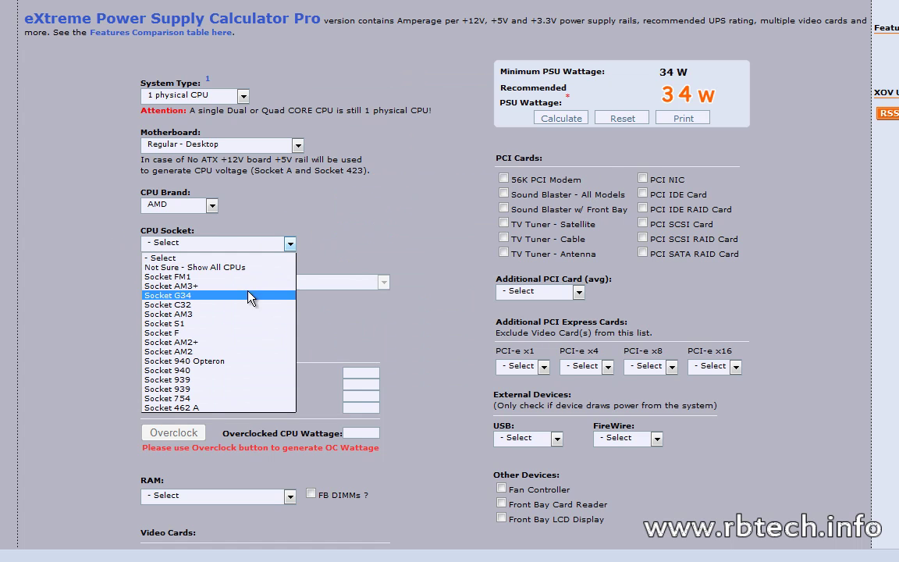
{"action": "left_click", "coordinate": [221, 313]}
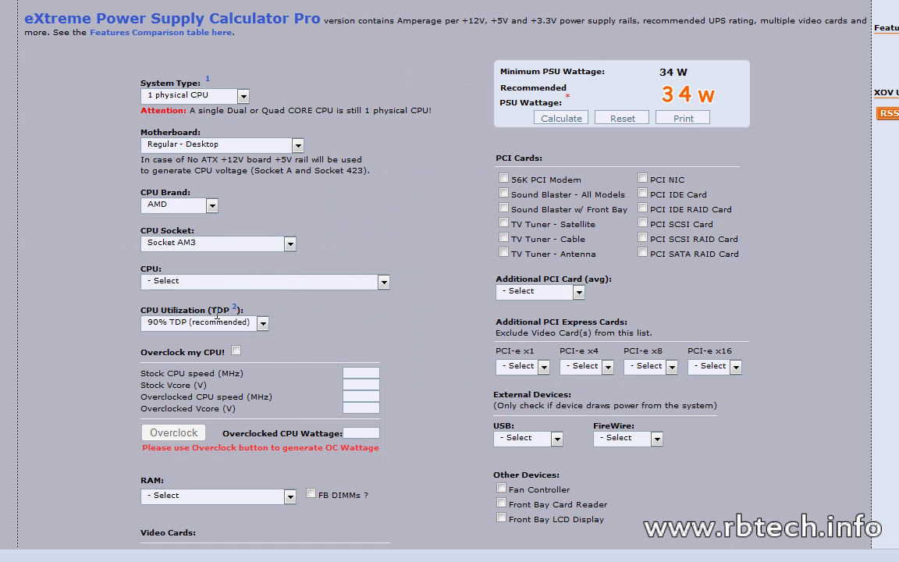
Select AMD Phenom II X3 720 2800 MHz Heka as the CPU
{"action": "left_click", "coordinate": [363, 285]}
{"action": "scroll", "coordinate": [351, 376], "scroll_direction": "down", "scroll_amount": 3}
{"action": "scroll", "coordinate": [351, 377], "scroll_direction": "down", "scroll_amount": 8}
{"action": "scroll", "coordinate": [350, 376], "scroll_direction": "down", "scroll_amount": 3}
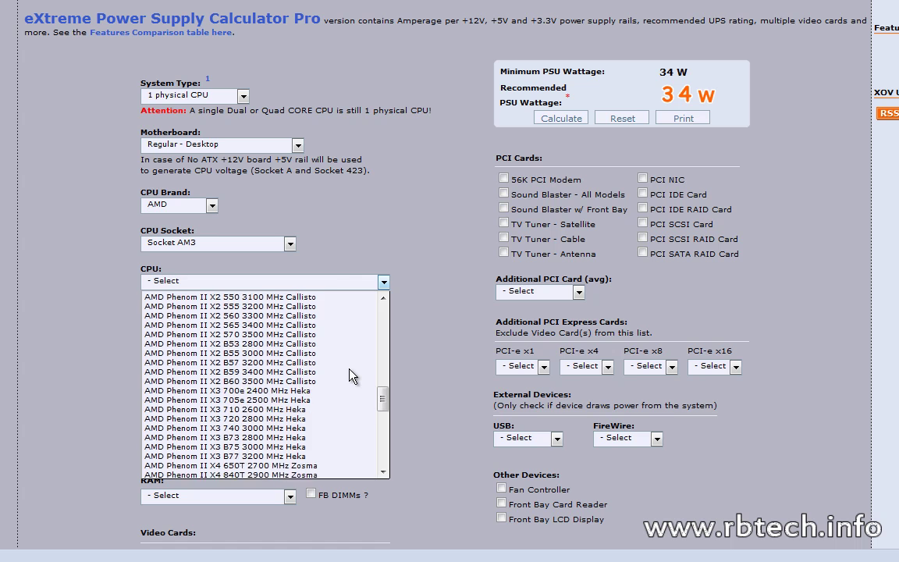
{"action": "scroll", "coordinate": [350, 376], "scroll_direction": "down", "scroll_amount": 1}
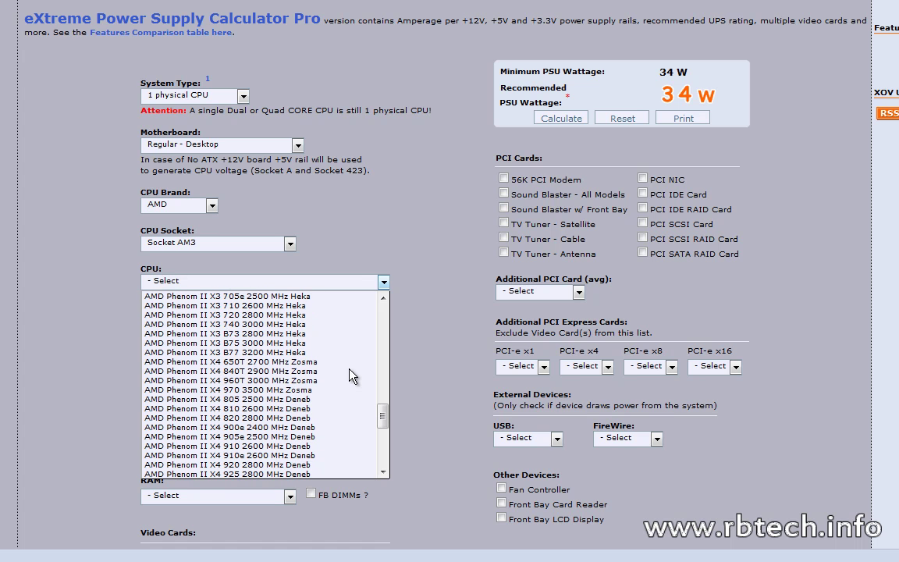
{"action": "scroll", "coordinate": [350, 376], "scroll_direction": "down", "scroll_amount": 8}
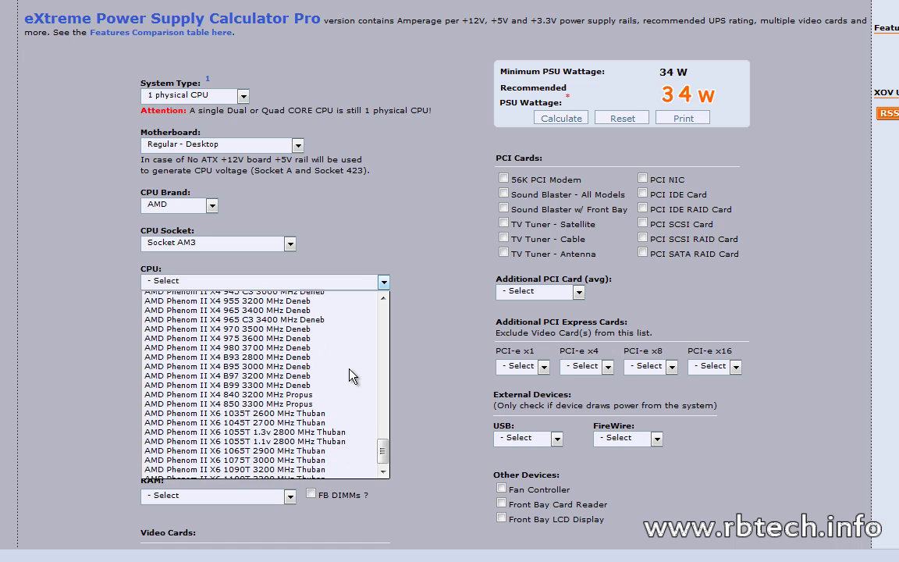
{"action": "scroll", "coordinate": [350, 376], "scroll_direction": "up", "scroll_amount": 8}
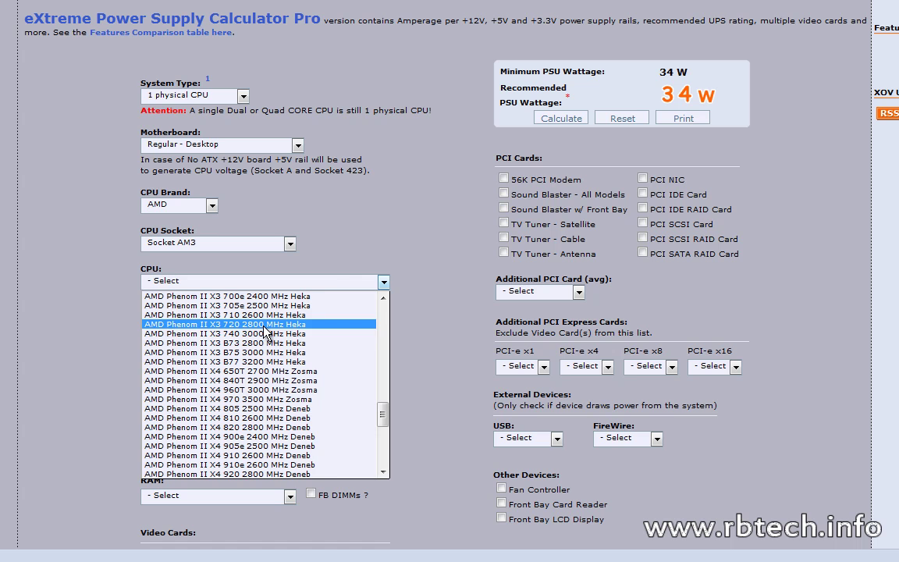
{"action": "left_click", "coordinate": [264, 325]}
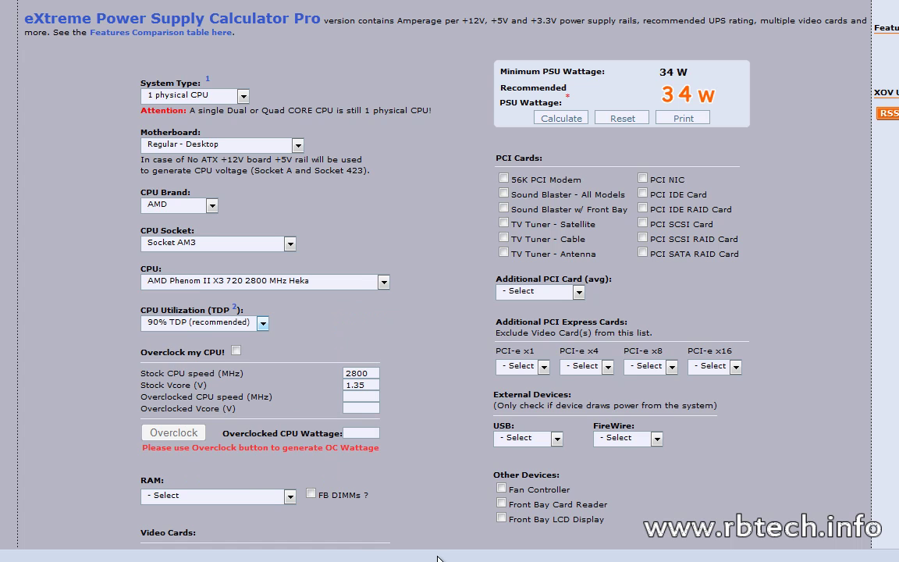
Check the processor's core speed in CPU-Z, then enable CPU overclocking in the calculator with an overclocked speed of 3200 MHz
{"action": "key", "text": "alt+Tab"}
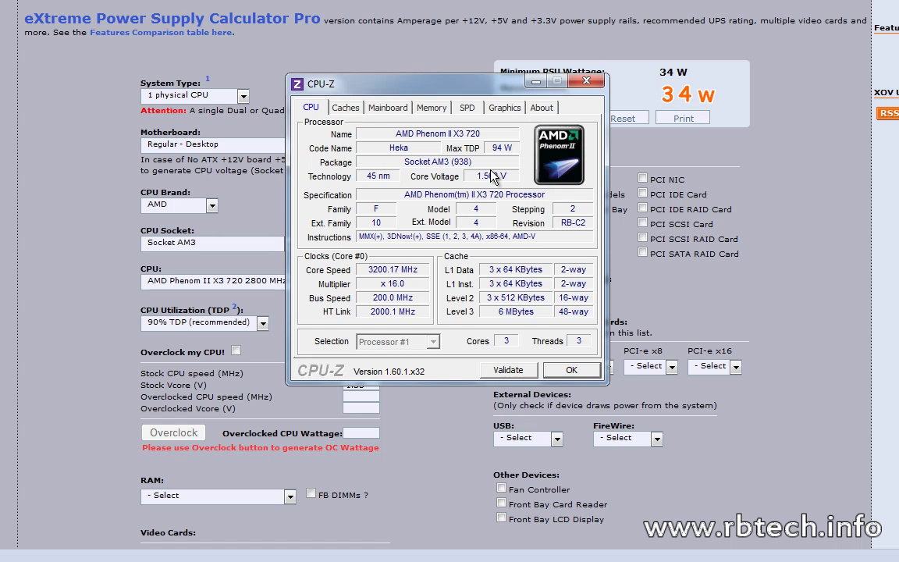
{"action": "left_click", "coordinate": [104, 292]}
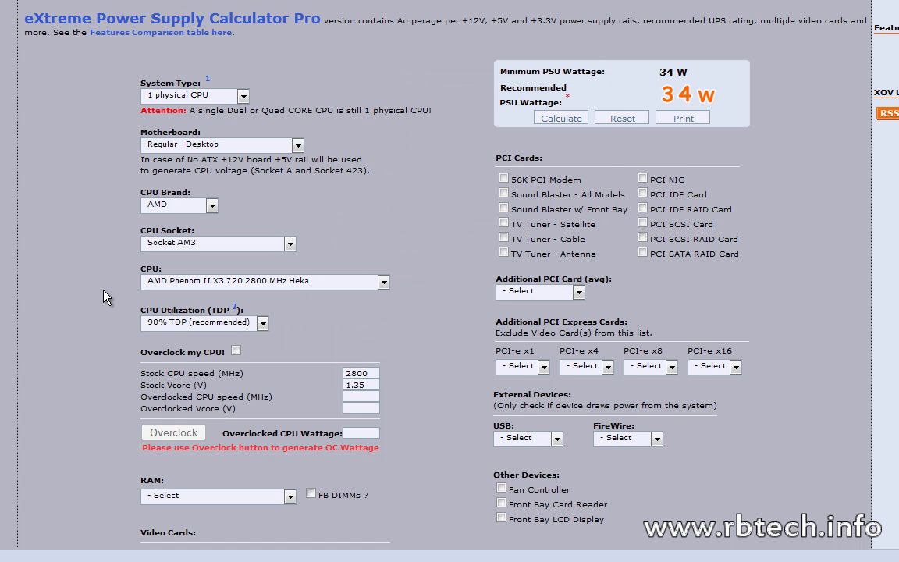
{"action": "scroll", "coordinate": [104, 291], "scroll_direction": "down", "scroll_amount": 3}
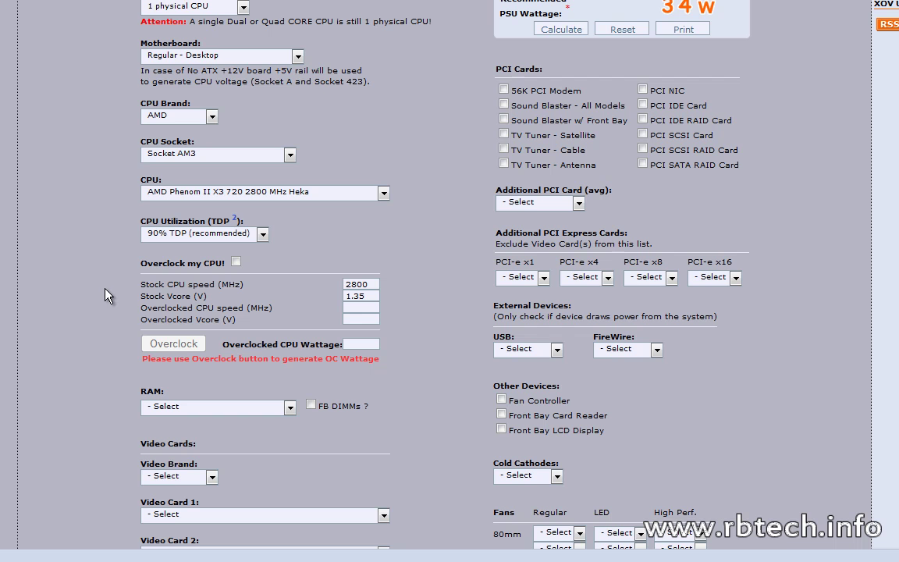
{"action": "left_click", "coordinate": [236, 263]}
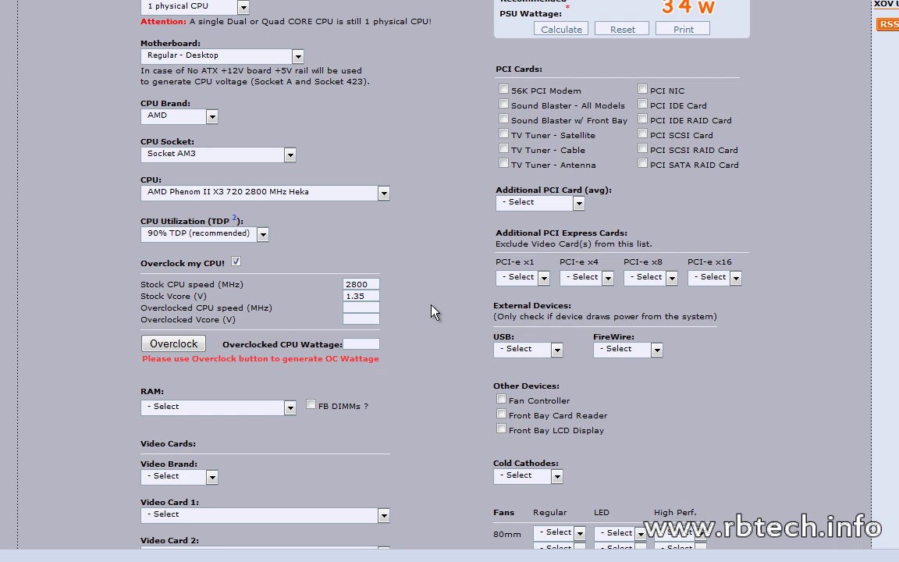
{"action": "type", "text": "3200"}
{"action": "key", "text": "Tab"}
Check the core voltage in CPU-Z, set the overclocked Vcore to 1.55 V and generate the overclocked CPU wattage
{"action": "key", "text": "alt+Tab"}
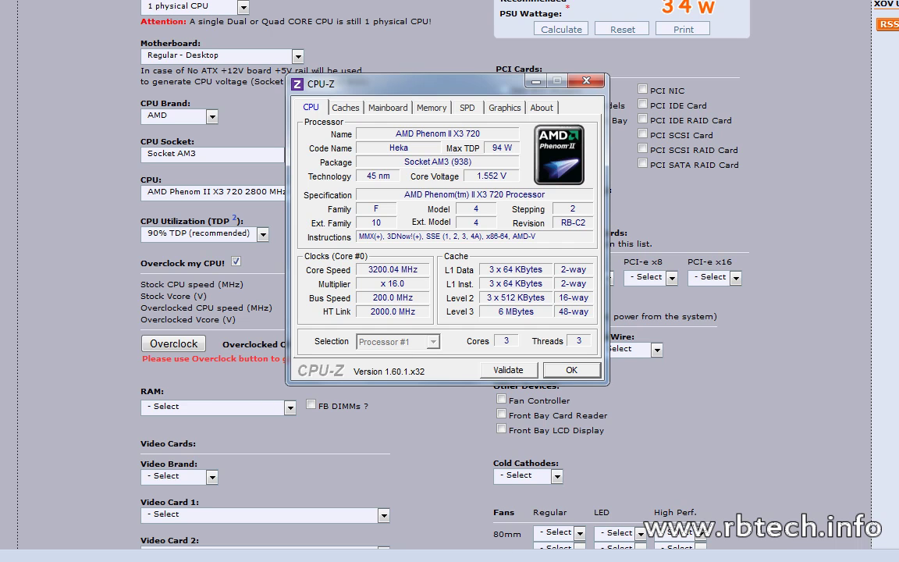
{"action": "key", "text": "alt+Tab"}
{"action": "type", "text": "1.55"}
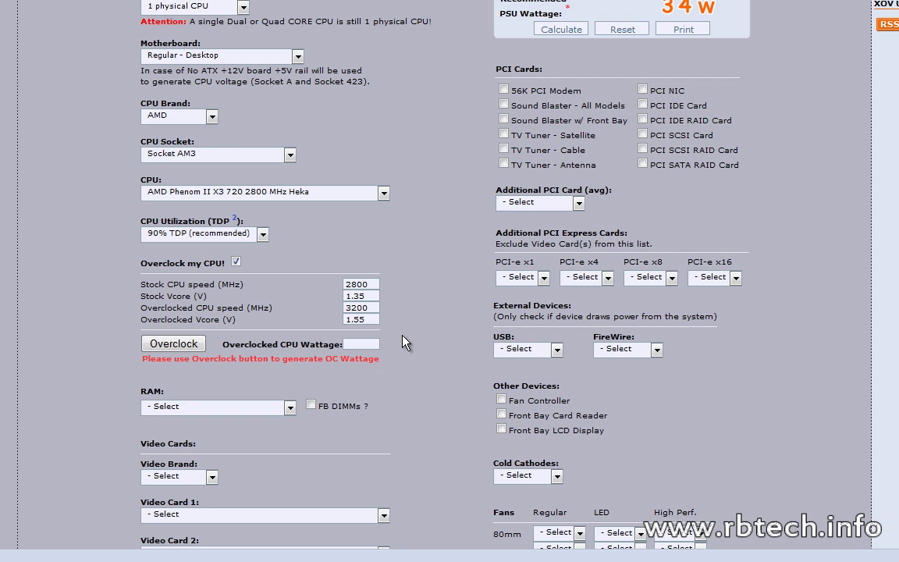
{"action": "left_click", "coordinate": [173, 344]}
Set the RAM to 2 Sticks DDR2 SDRAM
{"action": "scroll", "coordinate": [328, 312], "scroll_direction": "down", "scroll_amount": 3}
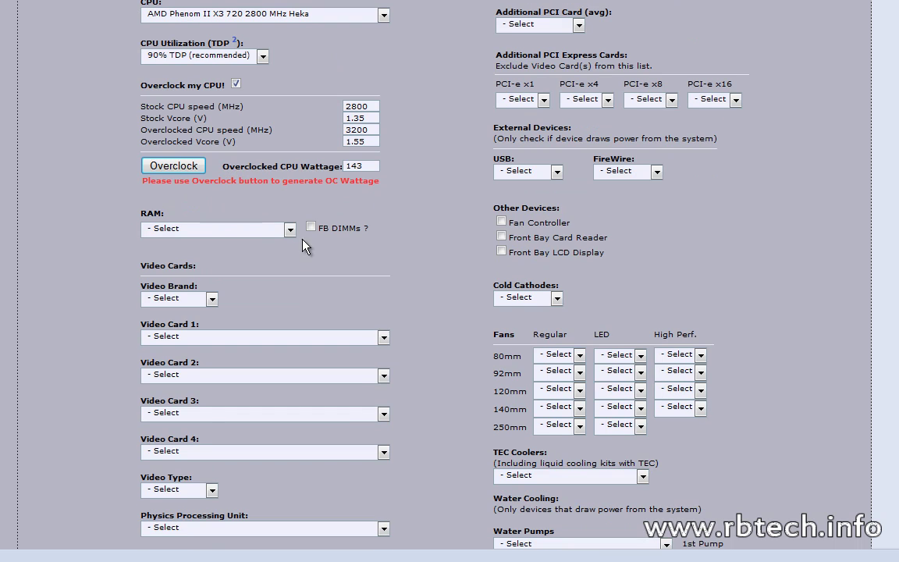
{"action": "left_click", "coordinate": [289, 230]}
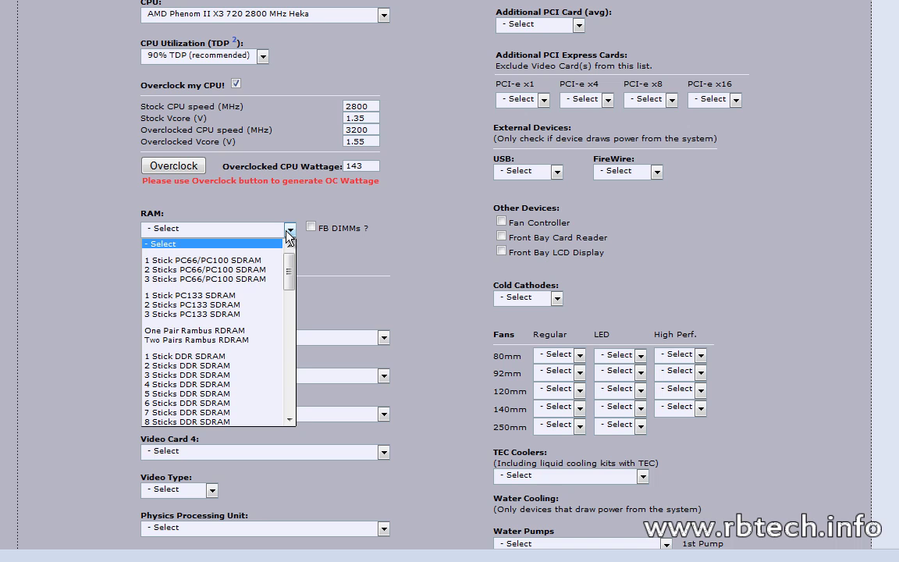
{"action": "scroll", "coordinate": [255, 320], "scroll_direction": "down", "scroll_amount": 7}
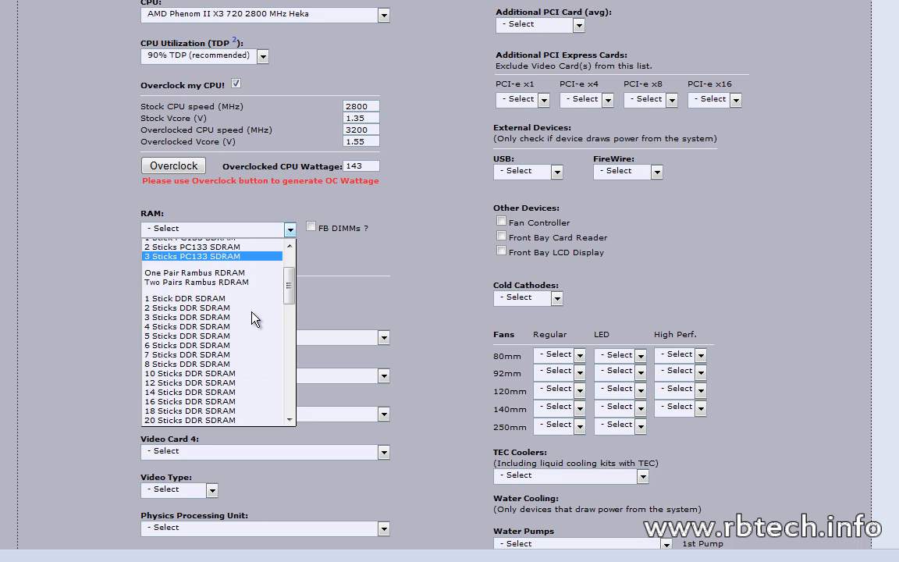
{"action": "scroll", "coordinate": [252, 314], "scroll_direction": "down", "scroll_amount": 2}
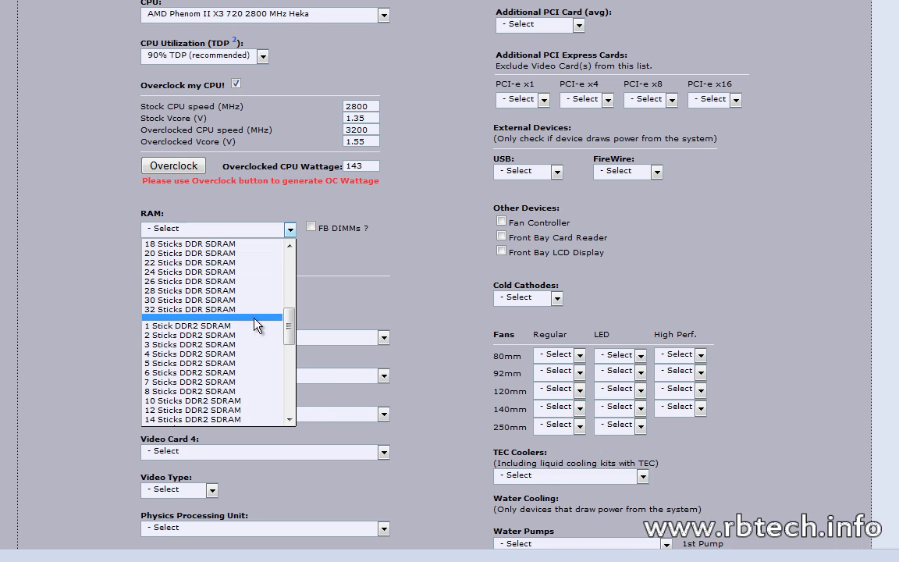
{"action": "left_click", "coordinate": [193, 337]}
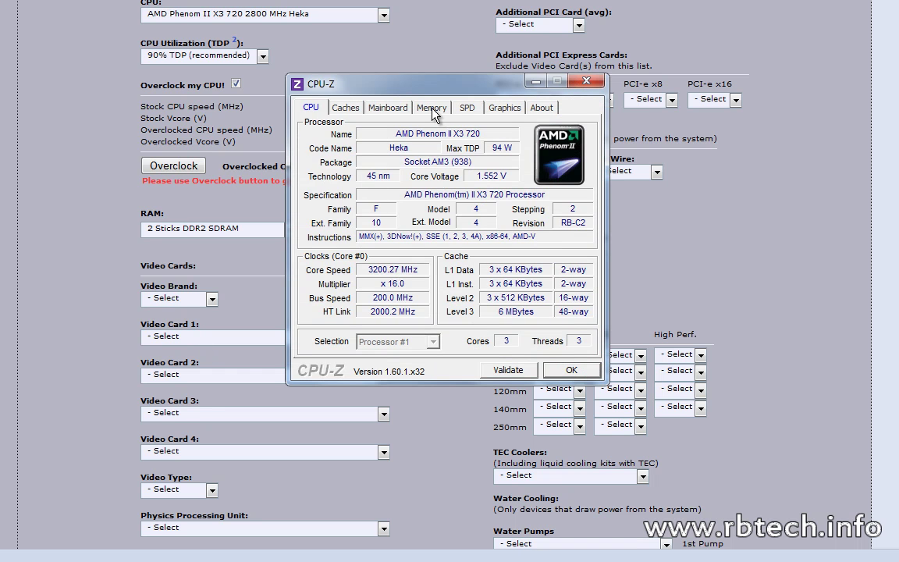
Check the memory details and the modules in slots #1 to #4 in CPU-Z, and close CPU-Z
{"action": "left_click", "coordinate": [431, 110]}
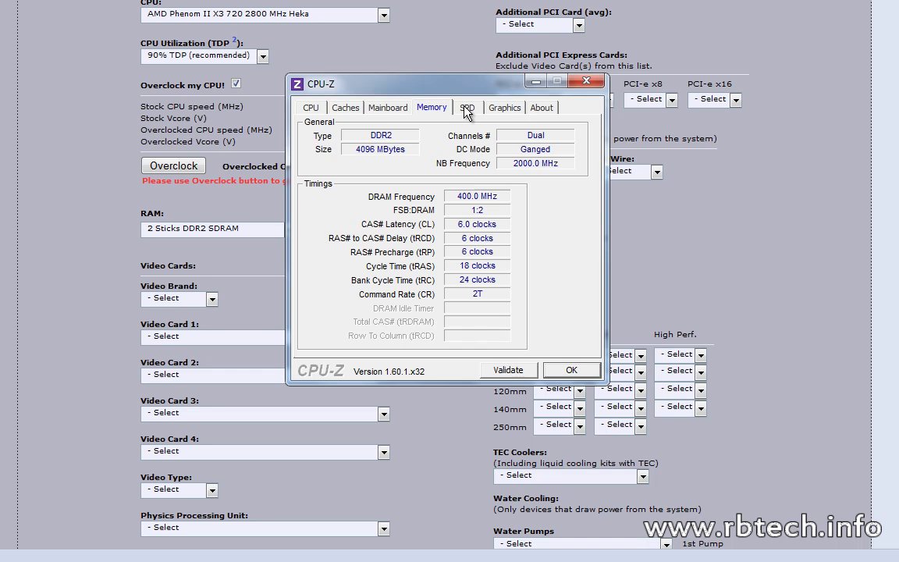
{"action": "left_click", "coordinate": [466, 109]}
{"action": "left_click", "coordinate": [362, 139]}
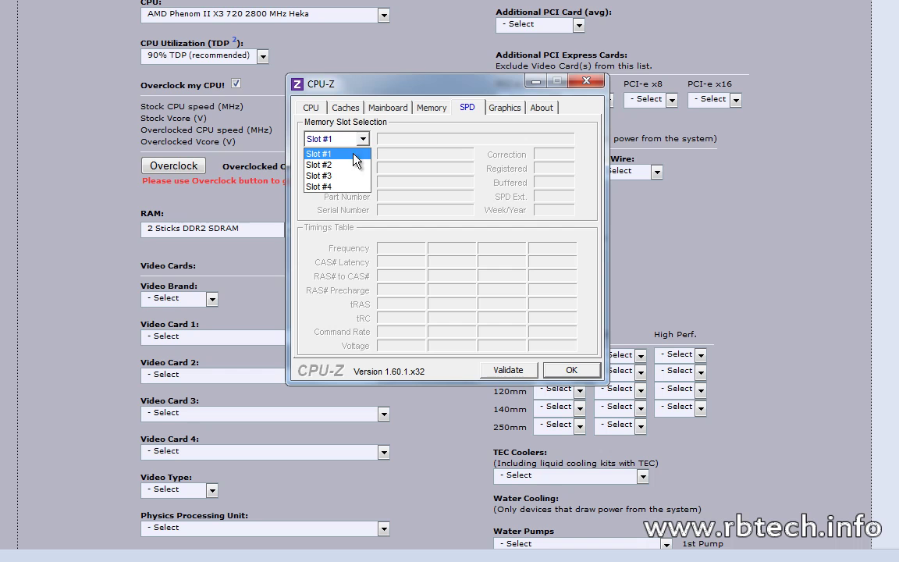
{"action": "left_click", "coordinate": [324, 151]}
{"action": "left_click", "coordinate": [355, 141]}
{"action": "left_click", "coordinate": [355, 161]}
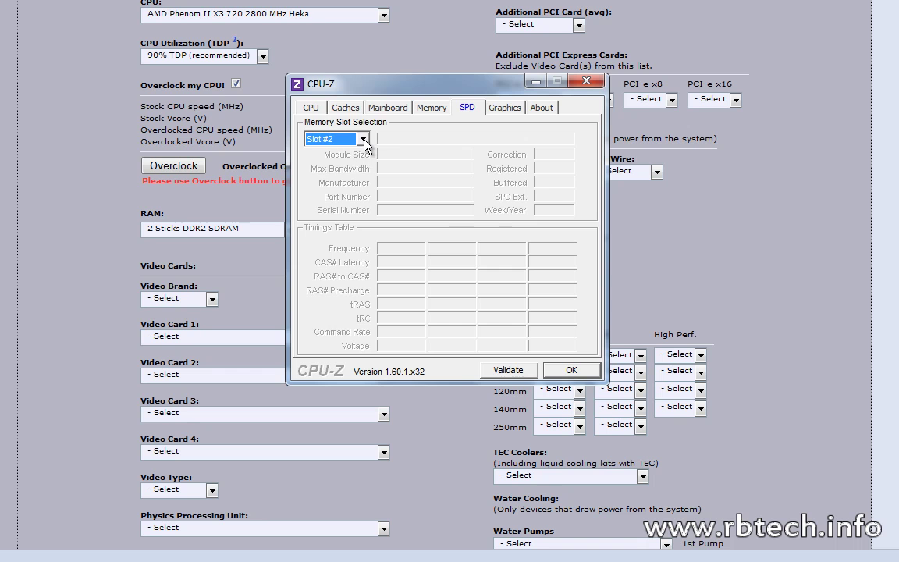
{"action": "left_click", "coordinate": [362, 139]}
{"action": "left_click", "coordinate": [343, 174]}
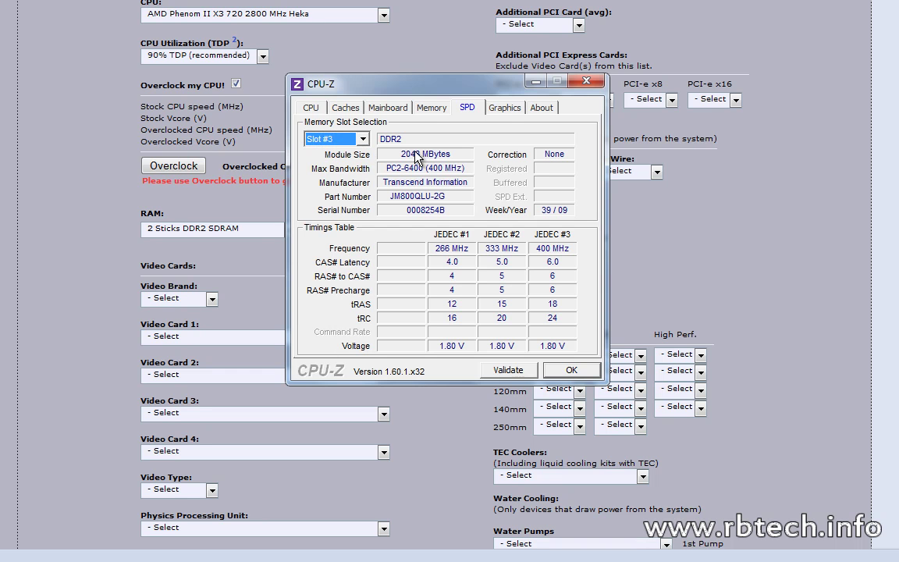
{"action": "left_click", "coordinate": [328, 139]}
{"action": "left_click", "coordinate": [343, 187]}
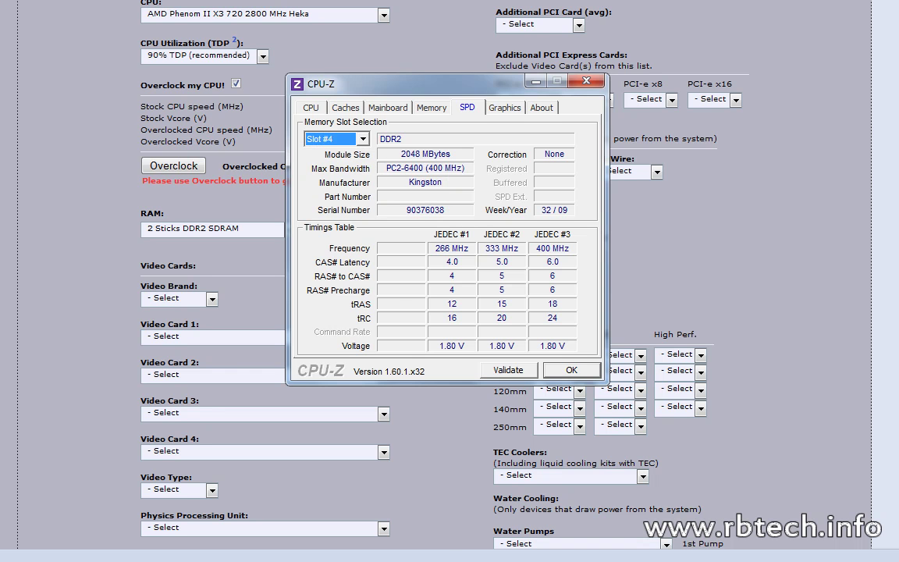
{"action": "key", "text": "alt+F4"}
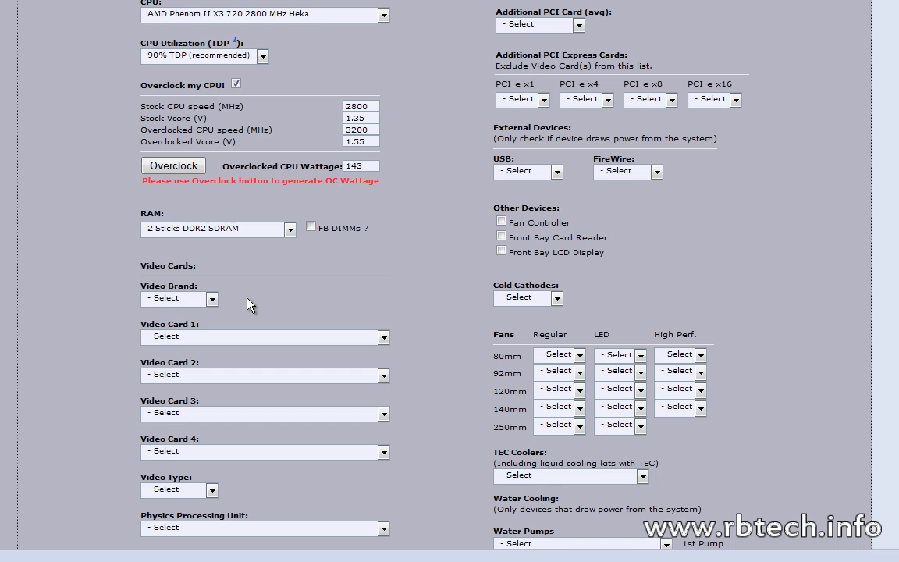
Review the available Video Brand, Video Type and Physics Processing Unit options without selecting any
{"action": "scroll", "coordinate": [248, 304], "scroll_direction": "down", "scroll_amount": 2}
{"action": "left_click", "coordinate": [212, 211]}
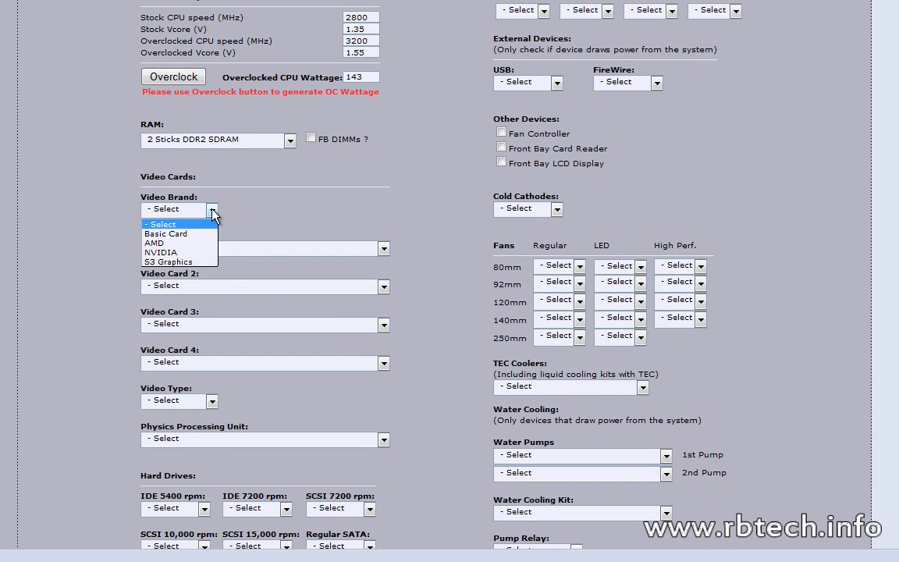
{"action": "left_click", "coordinate": [264, 229]}
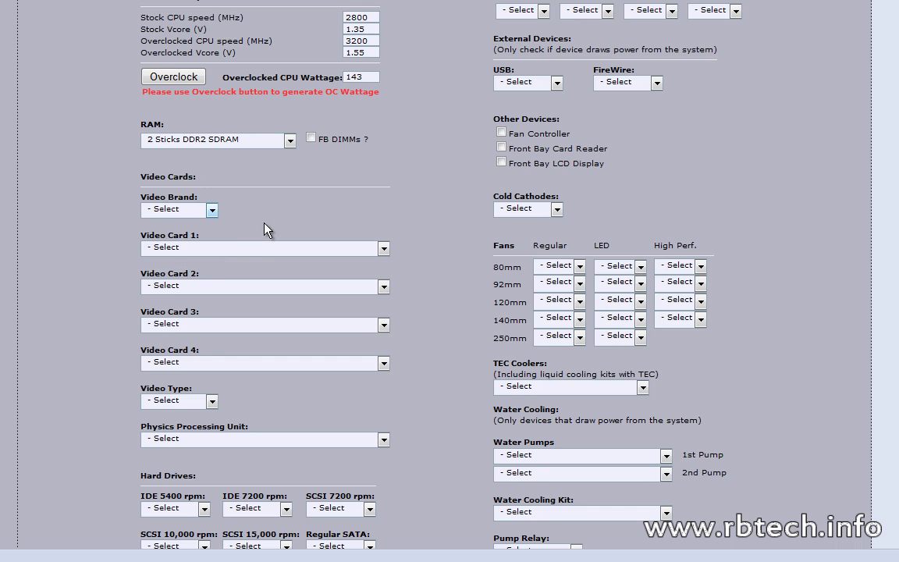
{"action": "left_click", "coordinate": [275, 254]}
{"action": "left_click", "coordinate": [280, 227]}
{"action": "left_click", "coordinate": [210, 401]}
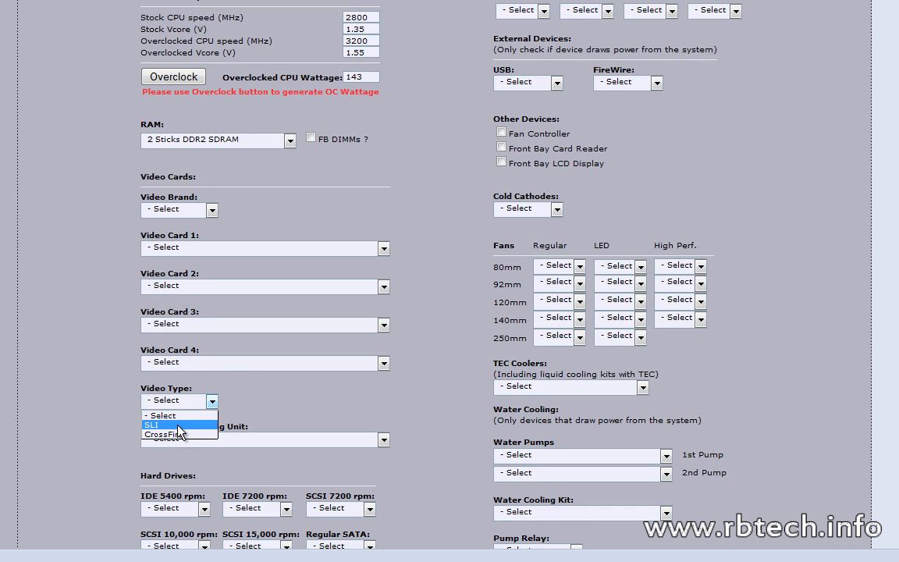
{"action": "left_click", "coordinate": [121, 406]}
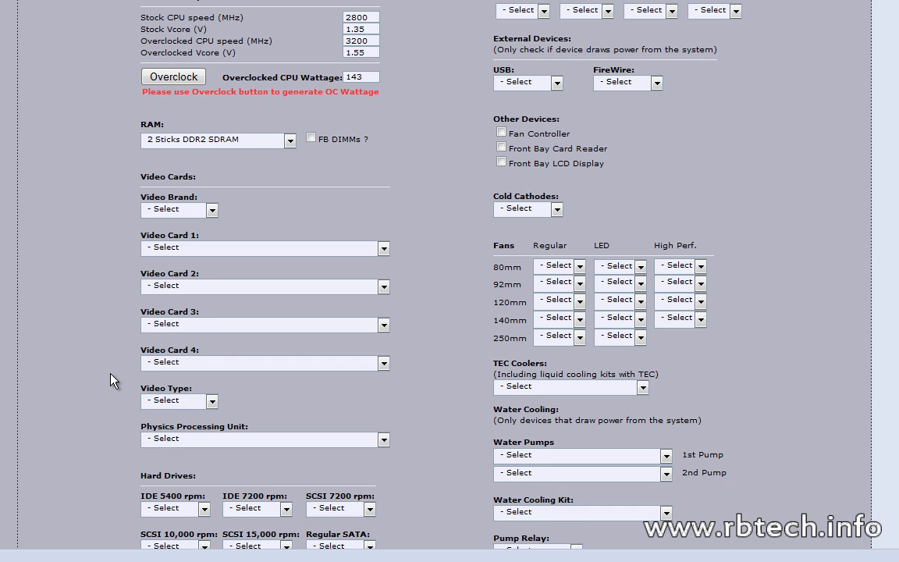
{"action": "scroll", "coordinate": [101, 415], "scroll_direction": "down", "scroll_amount": 2}
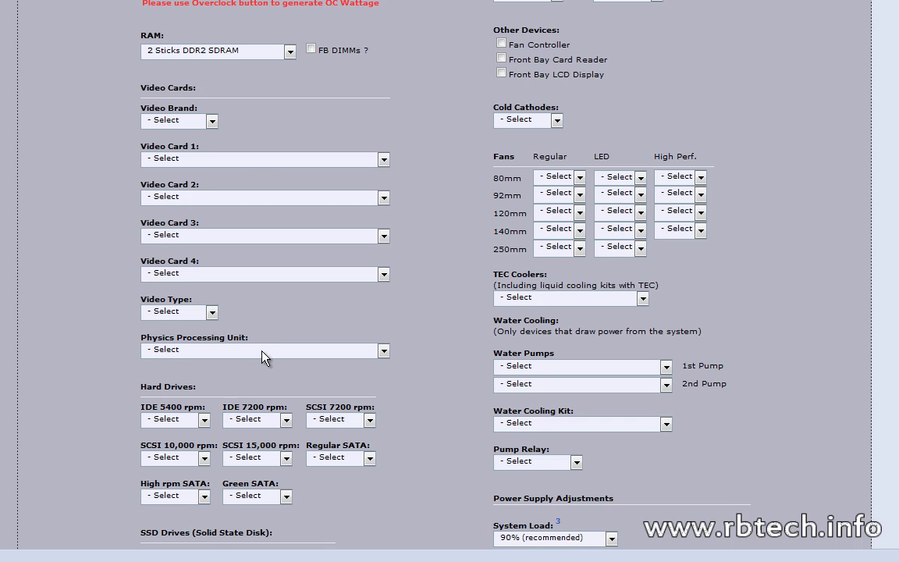
{"action": "left_click", "coordinate": [264, 352]}
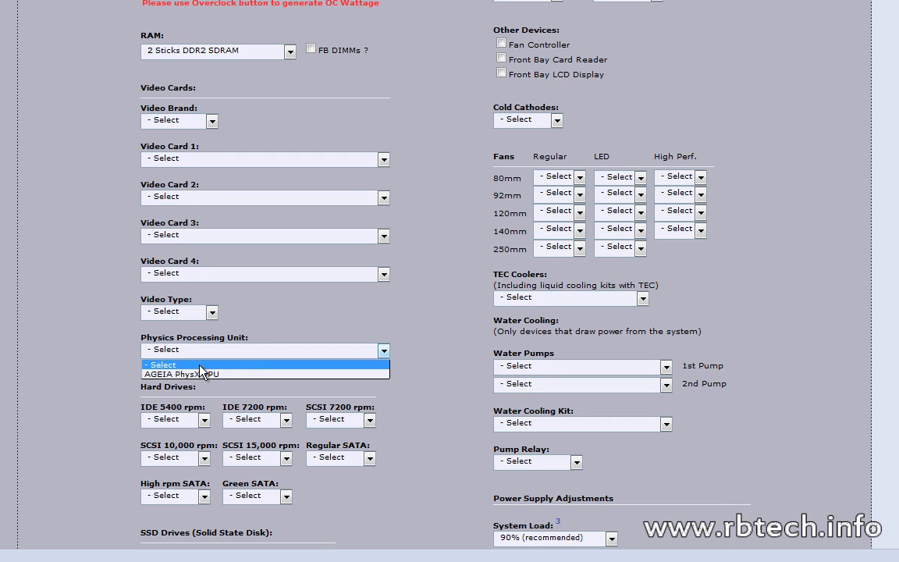
{"action": "left_click", "coordinate": [103, 361]}
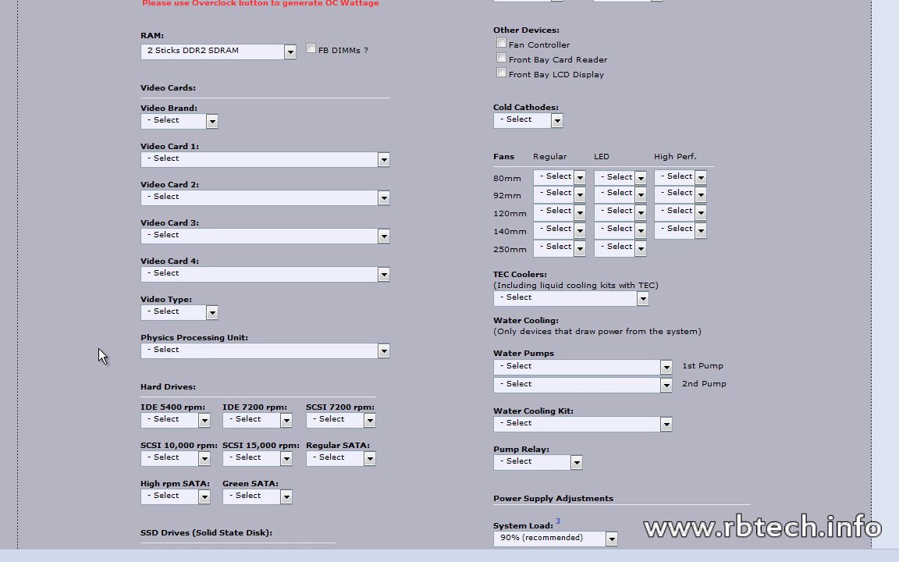
Set the Regular SATA hard drives to 1 HDD
{"action": "scroll", "coordinate": [99, 356], "scroll_direction": "down", "scroll_amount": 3}
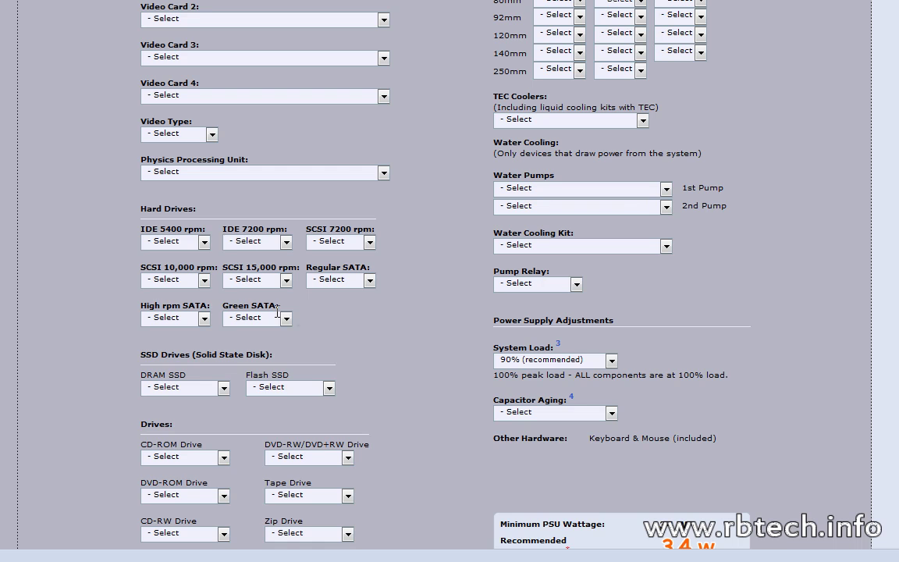
{"action": "left_click", "coordinate": [345, 283]}
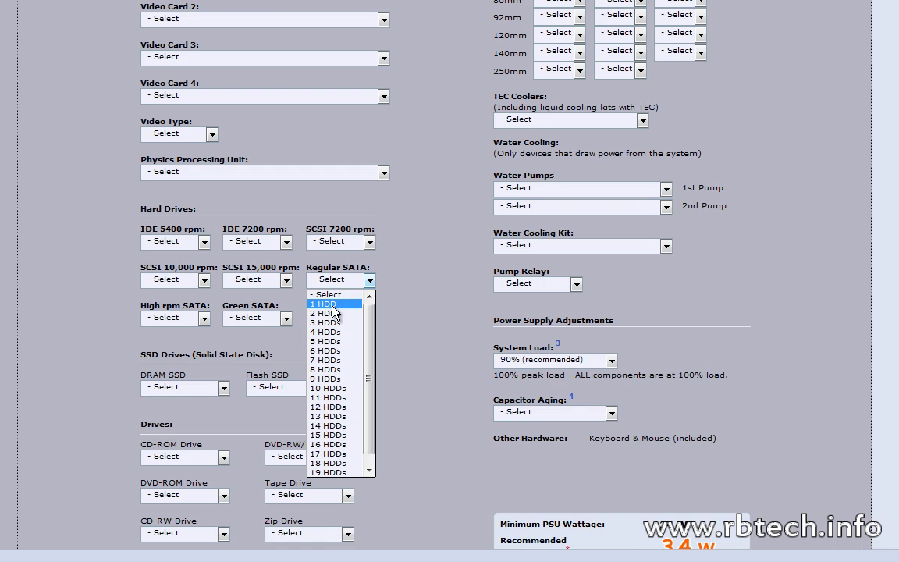
{"action": "left_click", "coordinate": [332, 304]}
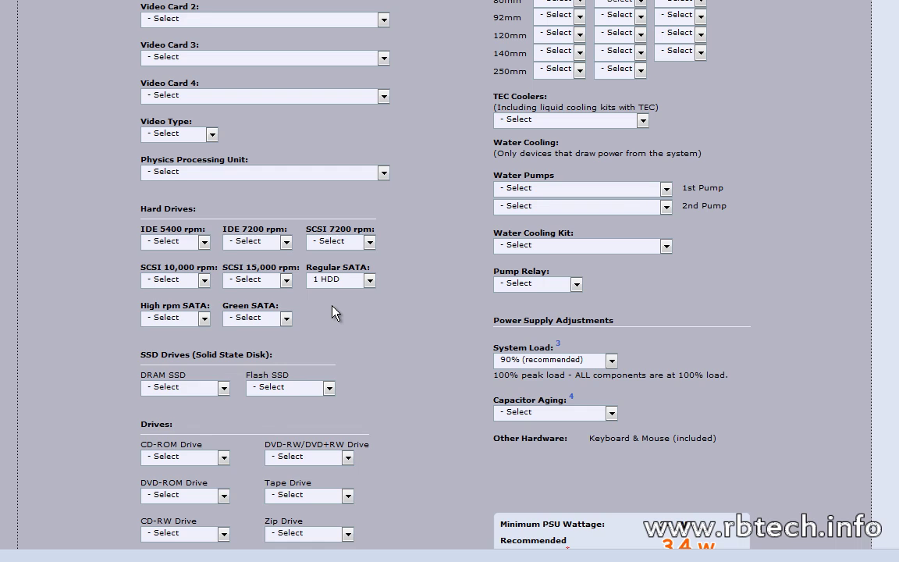
Set the DVD-RW/DVD+RW Drive to 1 Drive
{"action": "scroll", "coordinate": [334, 311], "scroll_direction": "down", "scroll_amount": 2}
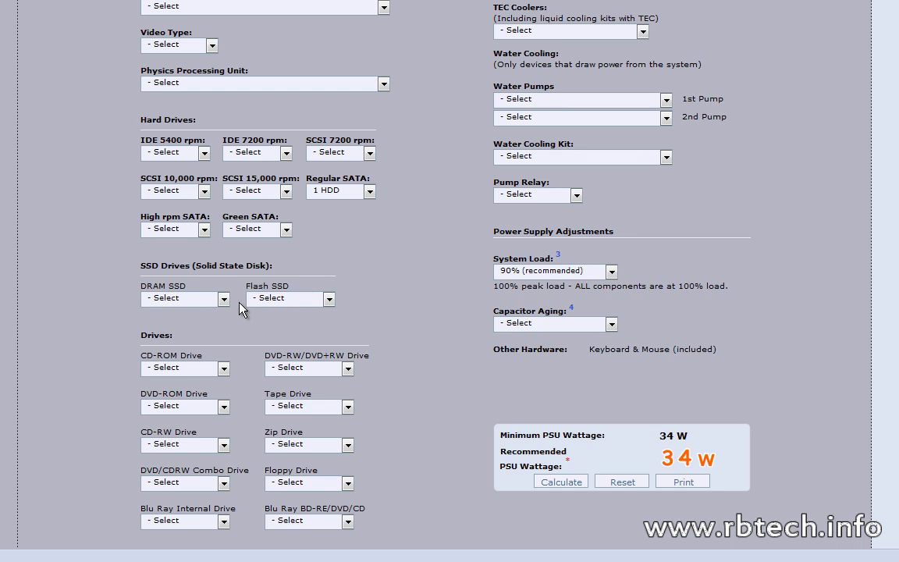
{"action": "scroll", "coordinate": [75, 306], "scroll_direction": "down", "scroll_amount": 2}
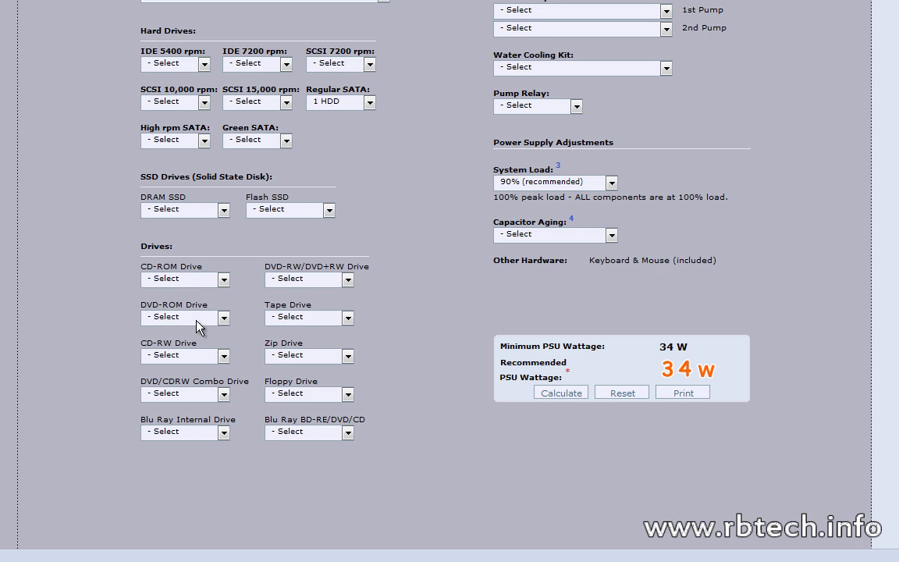
{"action": "left_click", "coordinate": [319, 282]}
{"action": "left_click", "coordinate": [314, 302]}
Set the external USB devices to 4 Devices and leave FireWire unselected
{"action": "scroll", "coordinate": [447, 402], "scroll_direction": "up", "scroll_amount": 10}
{"action": "scroll", "coordinate": [447, 397], "scroll_direction": "up", "scroll_amount": 3}
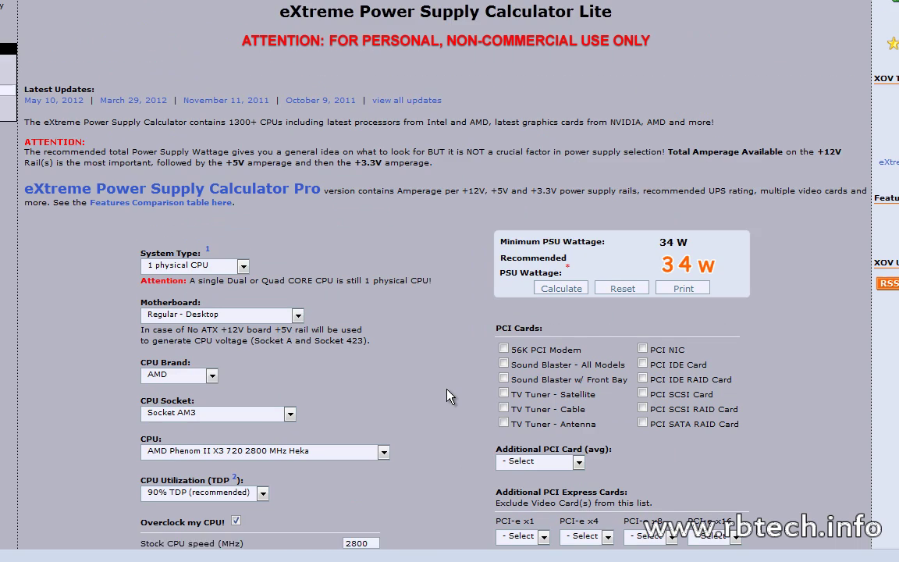
{"action": "scroll", "coordinate": [445, 394], "scroll_direction": "down", "scroll_amount": 2}
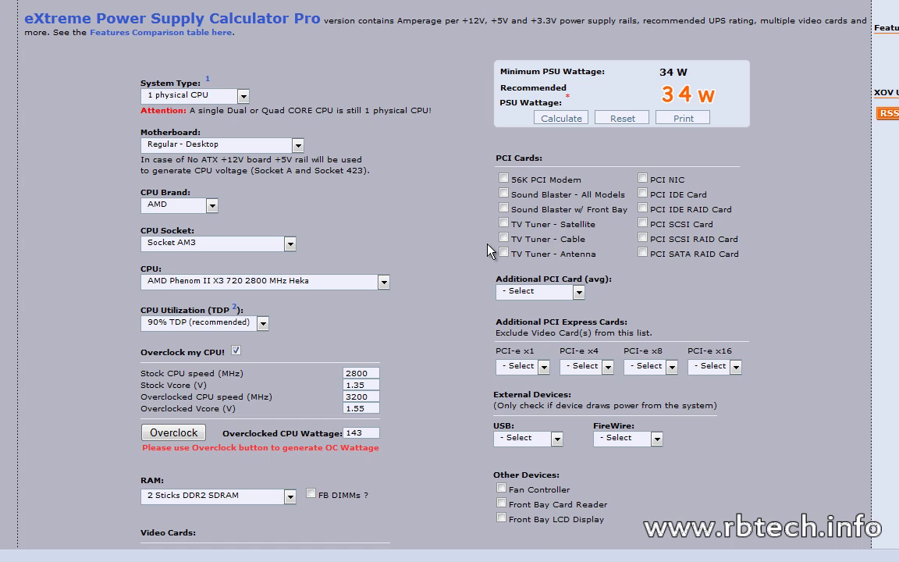
{"action": "scroll", "coordinate": [488, 250], "scroll_direction": "down", "scroll_amount": 3}
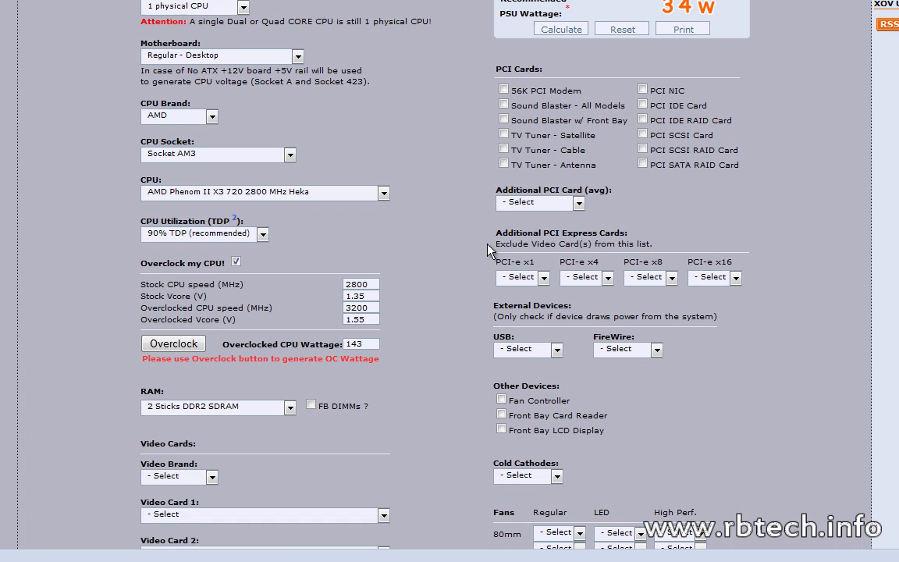
{"action": "left_click", "coordinate": [579, 203]}
{"action": "scroll", "coordinate": [457, 222], "scroll_direction": "down", "scroll_amount": 3}
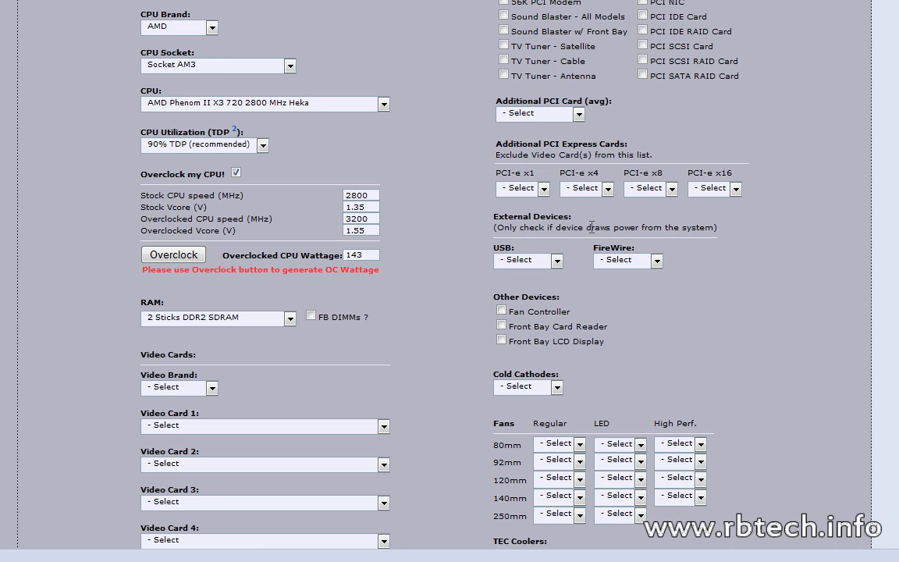
{"action": "left_click", "coordinate": [556, 261]}
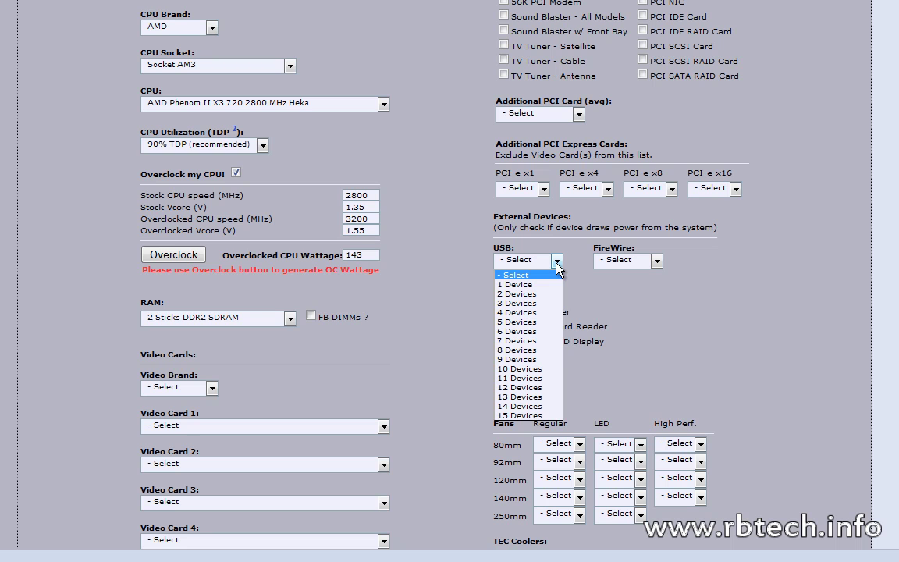
{"action": "left_click", "coordinate": [522, 313]}
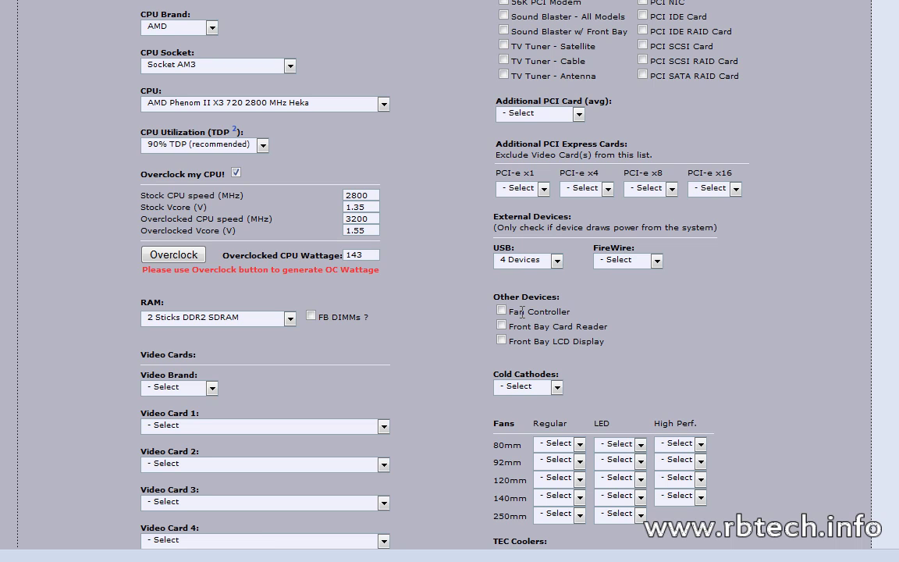
{"action": "left_click", "coordinate": [642, 265]}
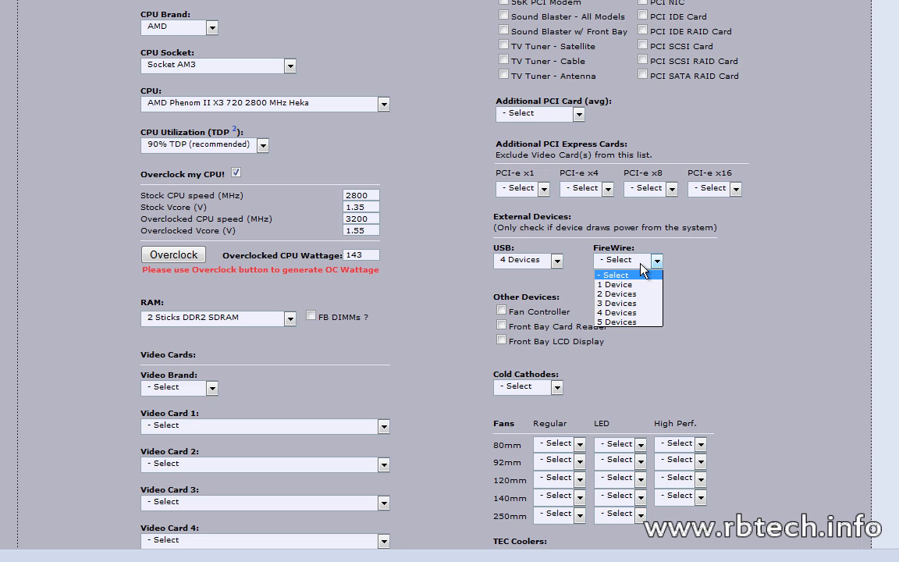
{"action": "left_click", "coordinate": [681, 270]}
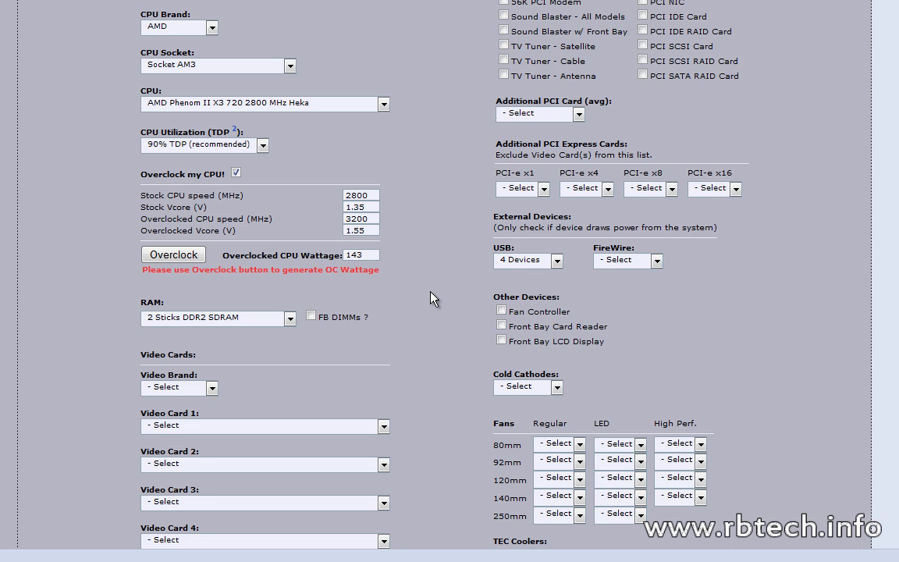
Include the Fan Controller under Other Devices and review the Cold Cathodes options without selecting any
{"action": "scroll", "coordinate": [431, 298], "scroll_direction": "down", "scroll_amount": 3}
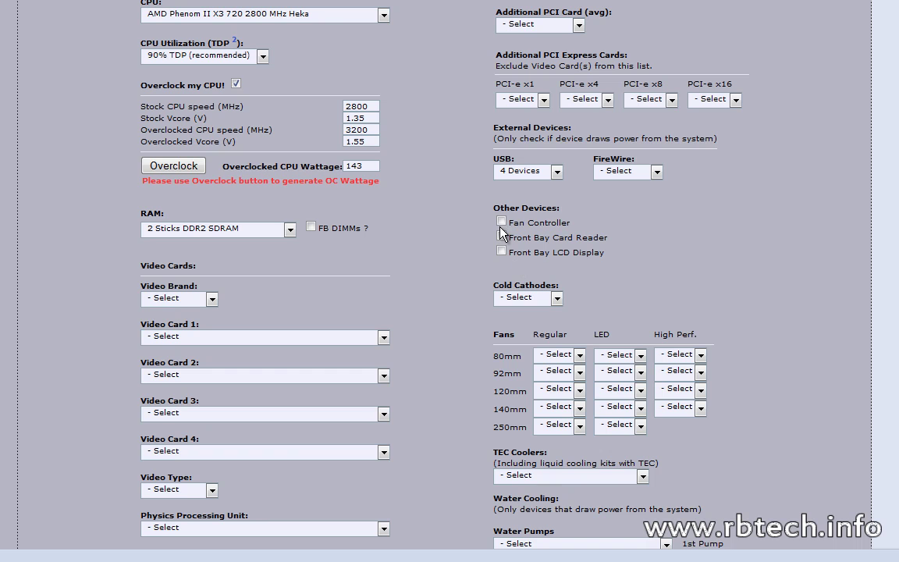
{"action": "left_click", "coordinate": [501, 223]}
{"action": "scroll", "coordinate": [445, 247], "scroll_direction": "down", "scroll_amount": 3}
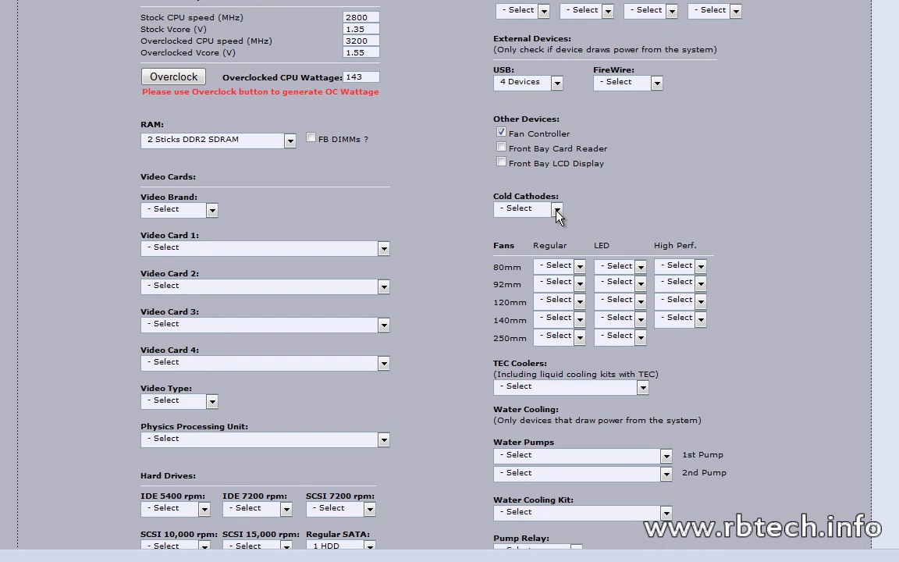
{"action": "left_click", "coordinate": [557, 212]}
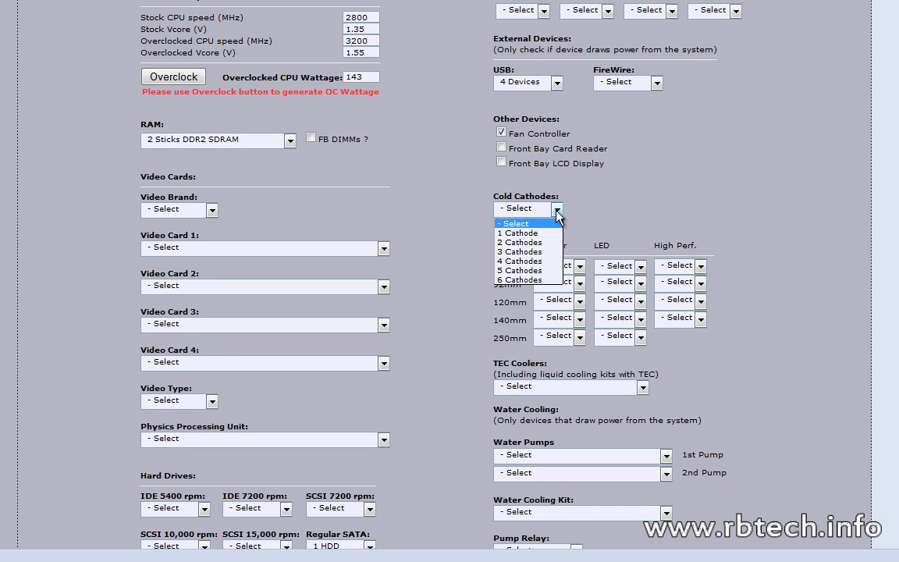
{"action": "left_click", "coordinate": [557, 212]}
{"action": "left_click", "coordinate": [557, 211]}
{"action": "left_click", "coordinate": [557, 211]}
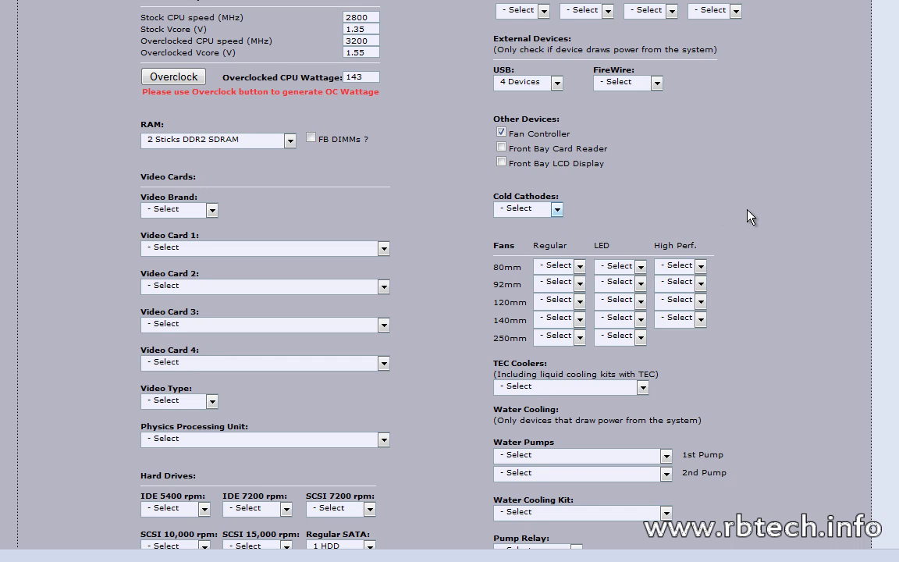
Set the LED fans to 2 Fans at 80mm and 2 Fans at 120mm
{"action": "scroll", "coordinate": [748, 217], "scroll_direction": "down", "scroll_amount": 3}
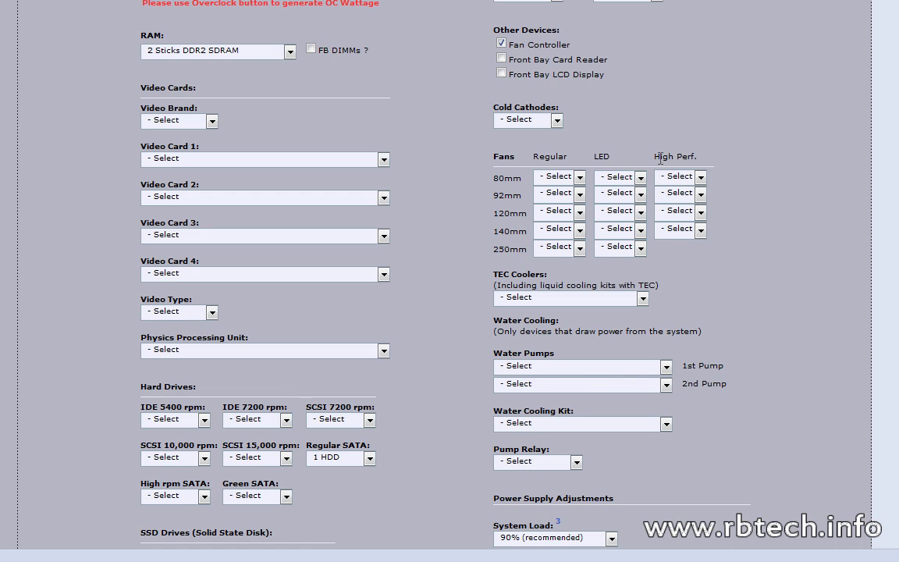
{"action": "left_click", "coordinate": [620, 178]}
{"action": "left_click", "coordinate": [622, 210]}
{"action": "left_click", "coordinate": [624, 219]}
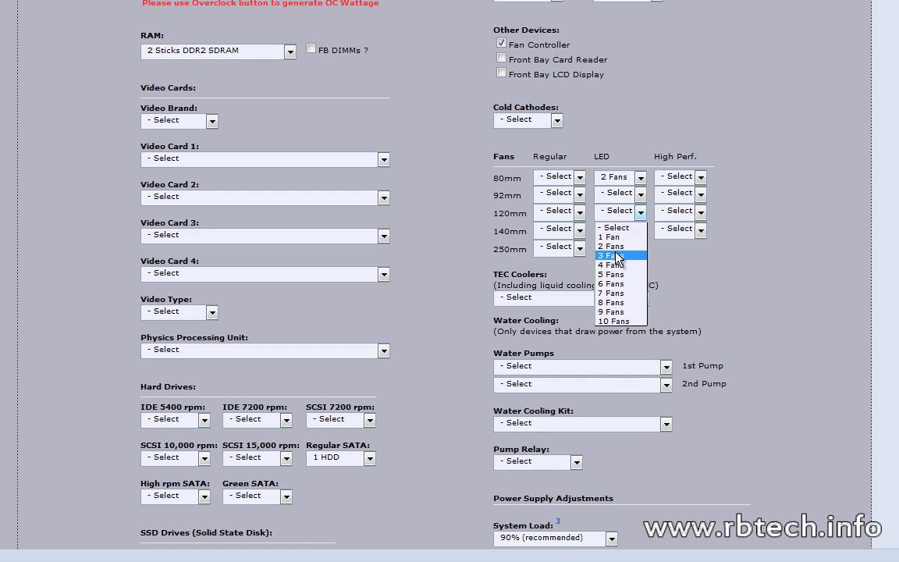
{"action": "left_click", "coordinate": [624, 244]}
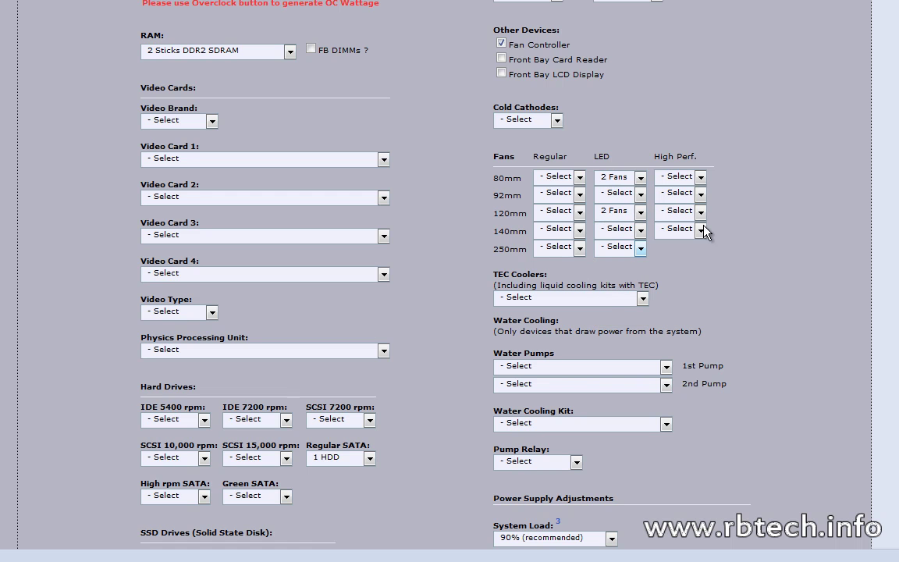
Review the TEC Coolers options, including the CoolIT Systems models, without selecting any
{"action": "scroll", "coordinate": [757, 242], "scroll_direction": "down", "scroll_amount": 3}
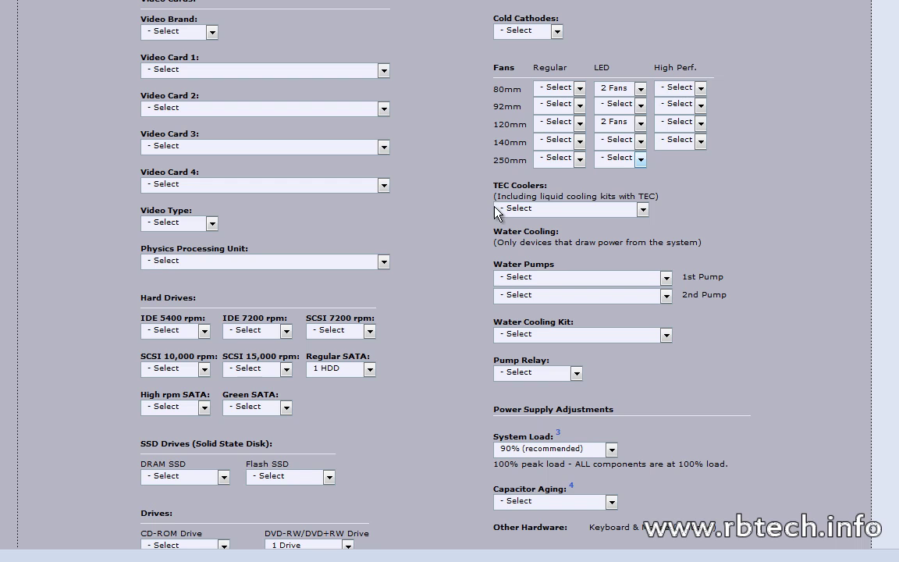
{"action": "left_click", "coordinate": [606, 210]}
{"action": "left_click", "coordinate": [607, 210]}
{"action": "left_click", "coordinate": [608, 217]}
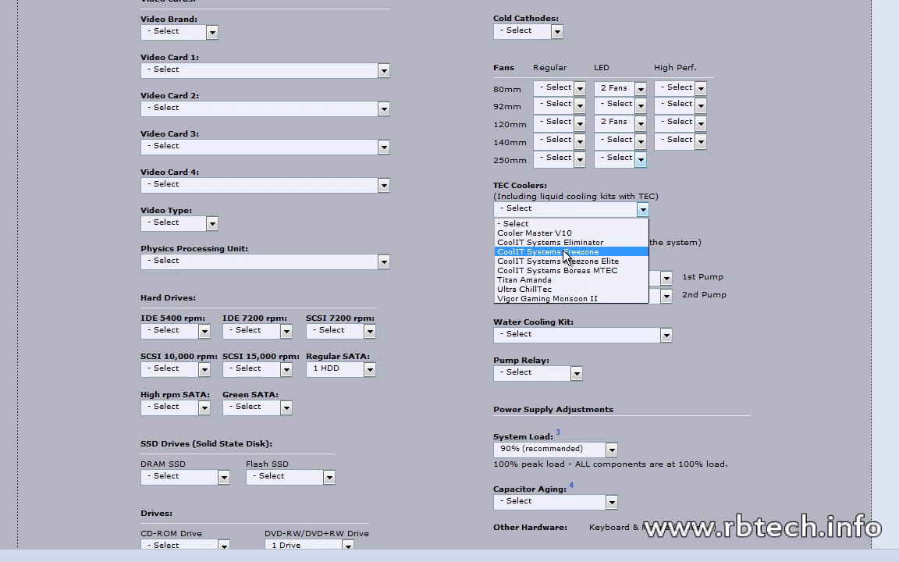
{"action": "left_click", "coordinate": [601, 209]}
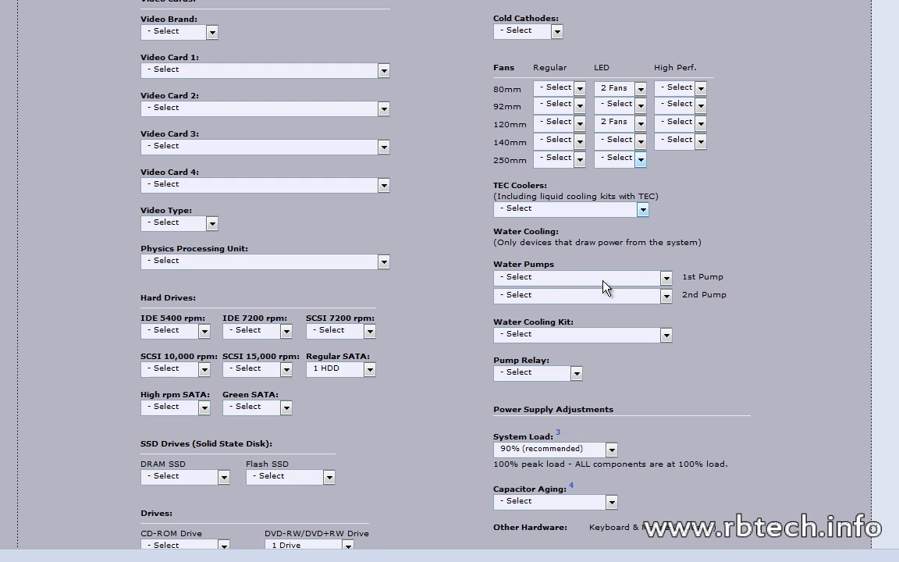
Review the options for the 1st water pump and the Water Cooling Kit without selecting any
{"action": "left_click", "coordinate": [650, 281]}
{"action": "left_click", "coordinate": [650, 283]}
{"action": "scroll", "coordinate": [708, 273], "scroll_direction": "down", "scroll_amount": 3}
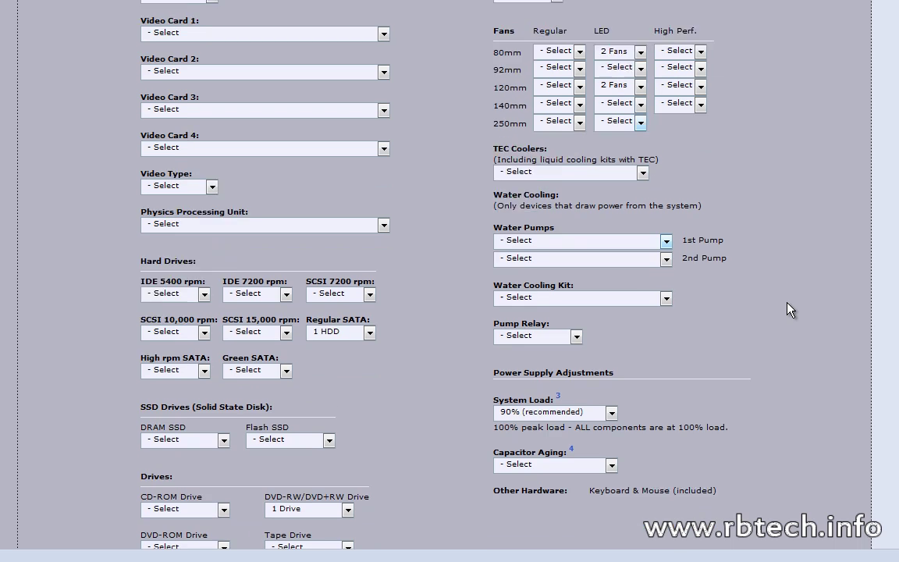
{"action": "left_click", "coordinate": [659, 249]}
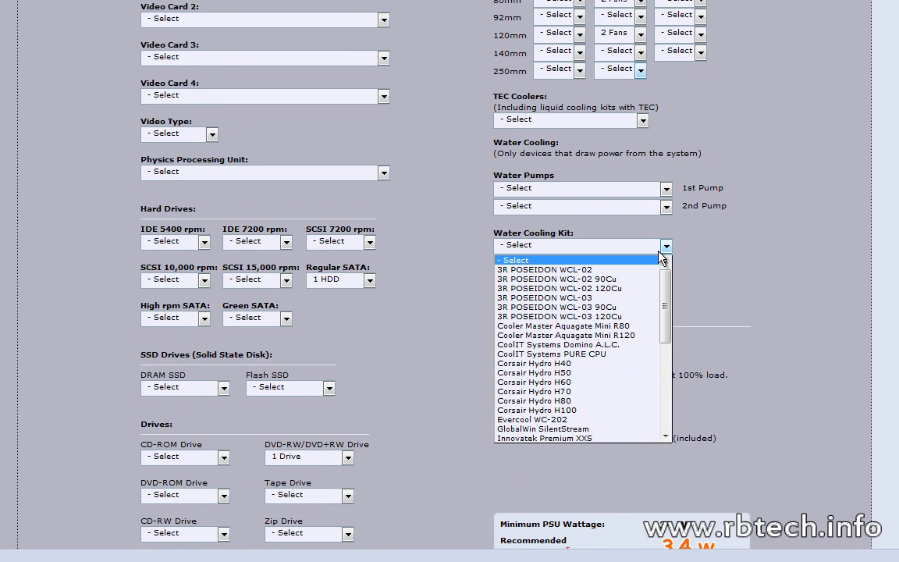
{"action": "left_click", "coordinate": [679, 249]}
Review the Capacitor Aging options without selecting any, keep System Load at 90% (recommended), and calculate the power supply wattage
{"action": "scroll", "coordinate": [726, 269], "scroll_direction": "down", "scroll_amount": 3}
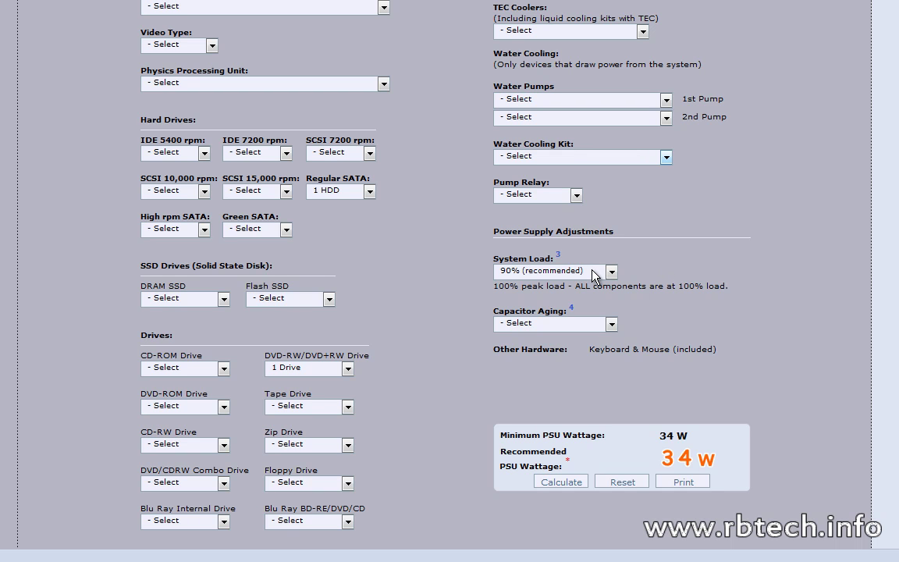
{"action": "left_click", "coordinate": [612, 324]}
{"action": "left_click", "coordinate": [612, 326]}
{"action": "scroll", "coordinate": [743, 344], "scroll_direction": "down", "scroll_amount": 2}
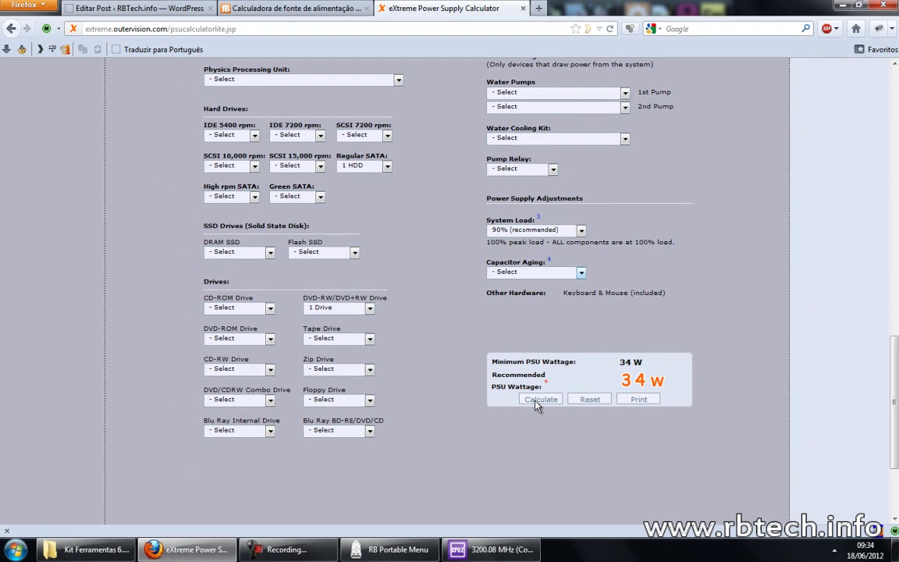
{"action": "left_click", "coordinate": [550, 398]}
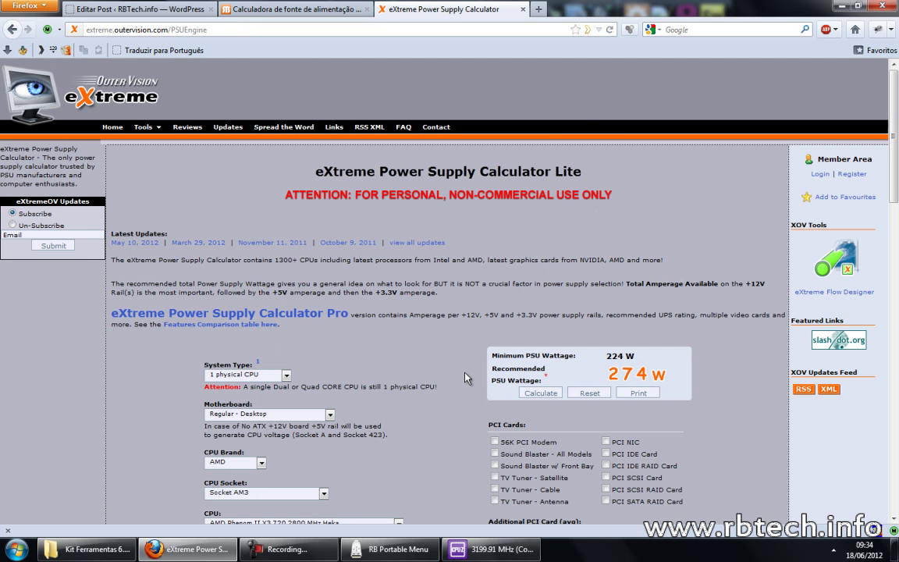
Examine the minimum PSU wattage in the calculated results
{"action": "scroll", "coordinate": [466, 377], "scroll_direction": "down", "scroll_amount": 2}
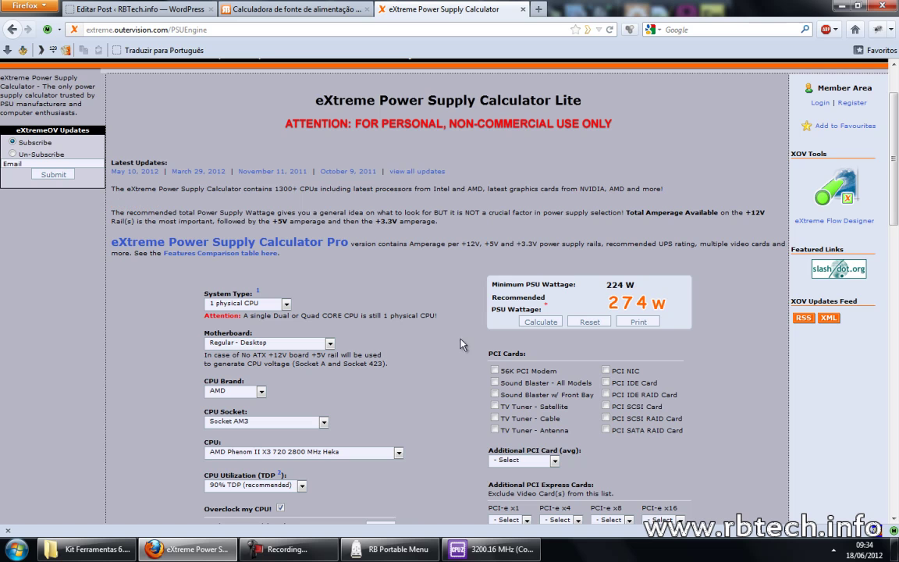
{"action": "left_click_drag", "start_coordinate": [491, 284], "coordinate": [575, 285]}
{"action": "left_click", "coordinate": [575, 286]}
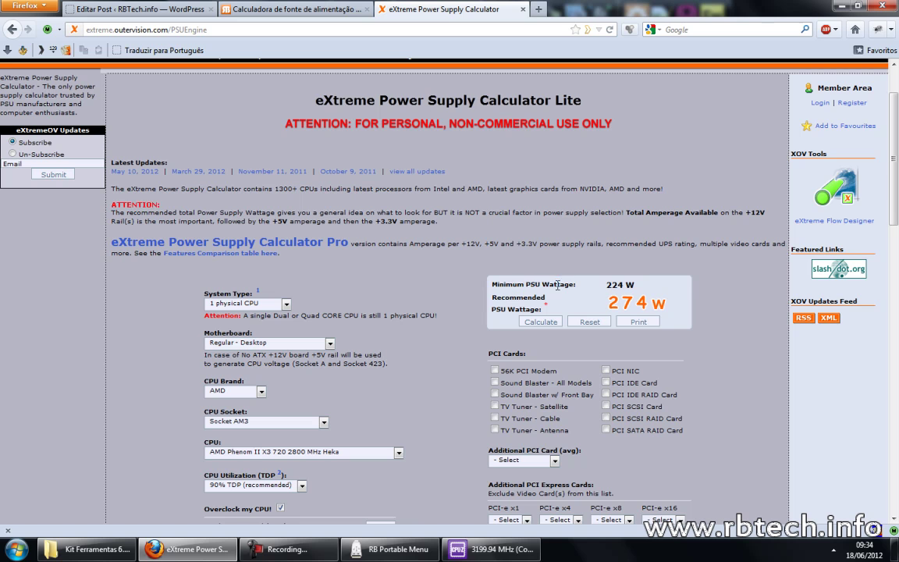